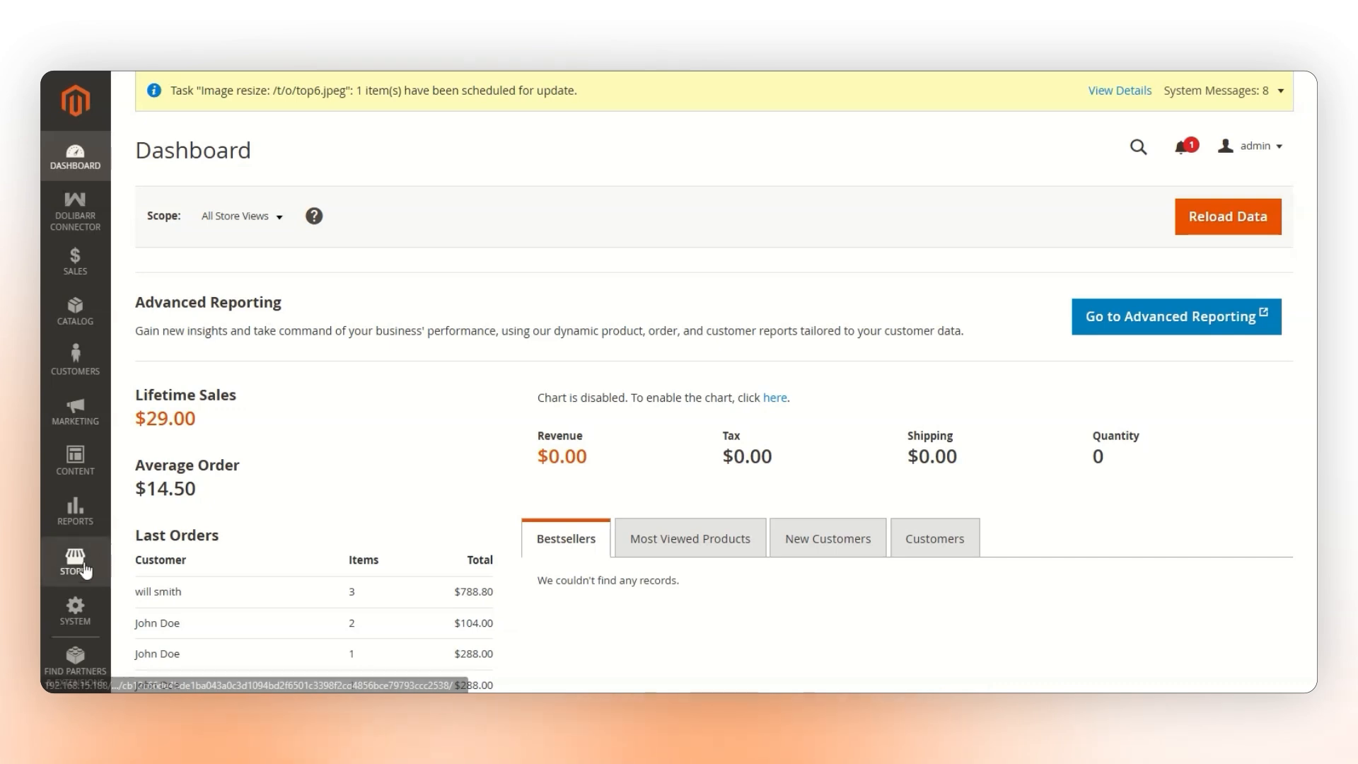
Step: Open the Dolibarr Connector store configuration, replace the API key in the general settings, and save the configuration
left_click(75, 566)
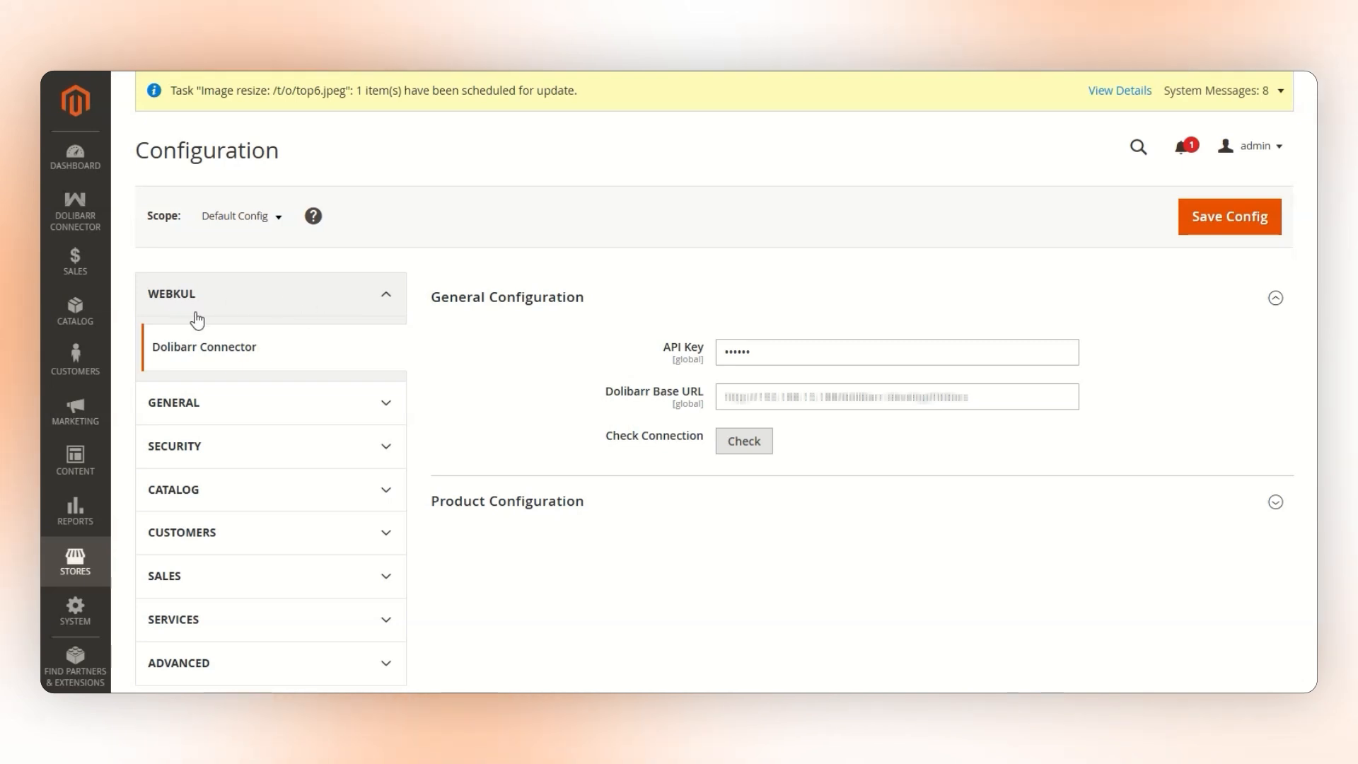
left_click(805, 312)
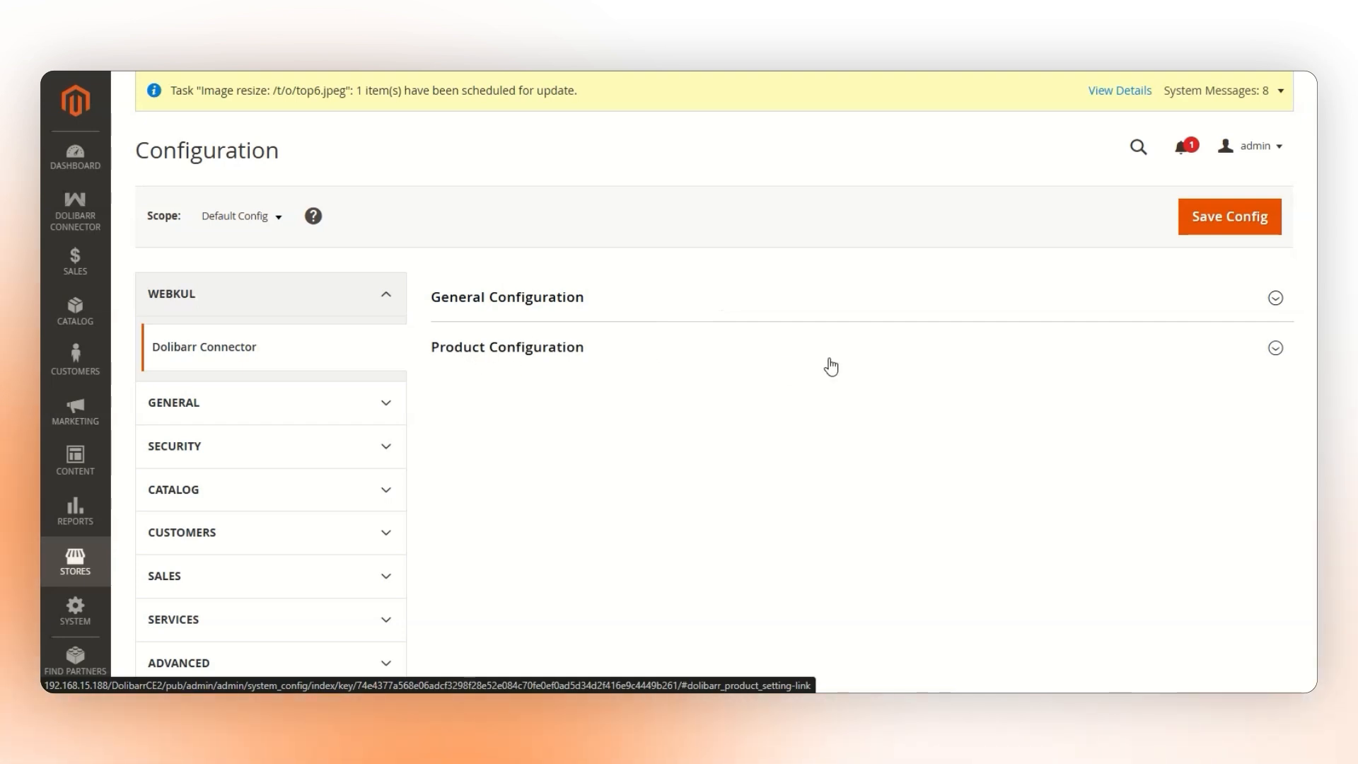
left_click(898, 308)
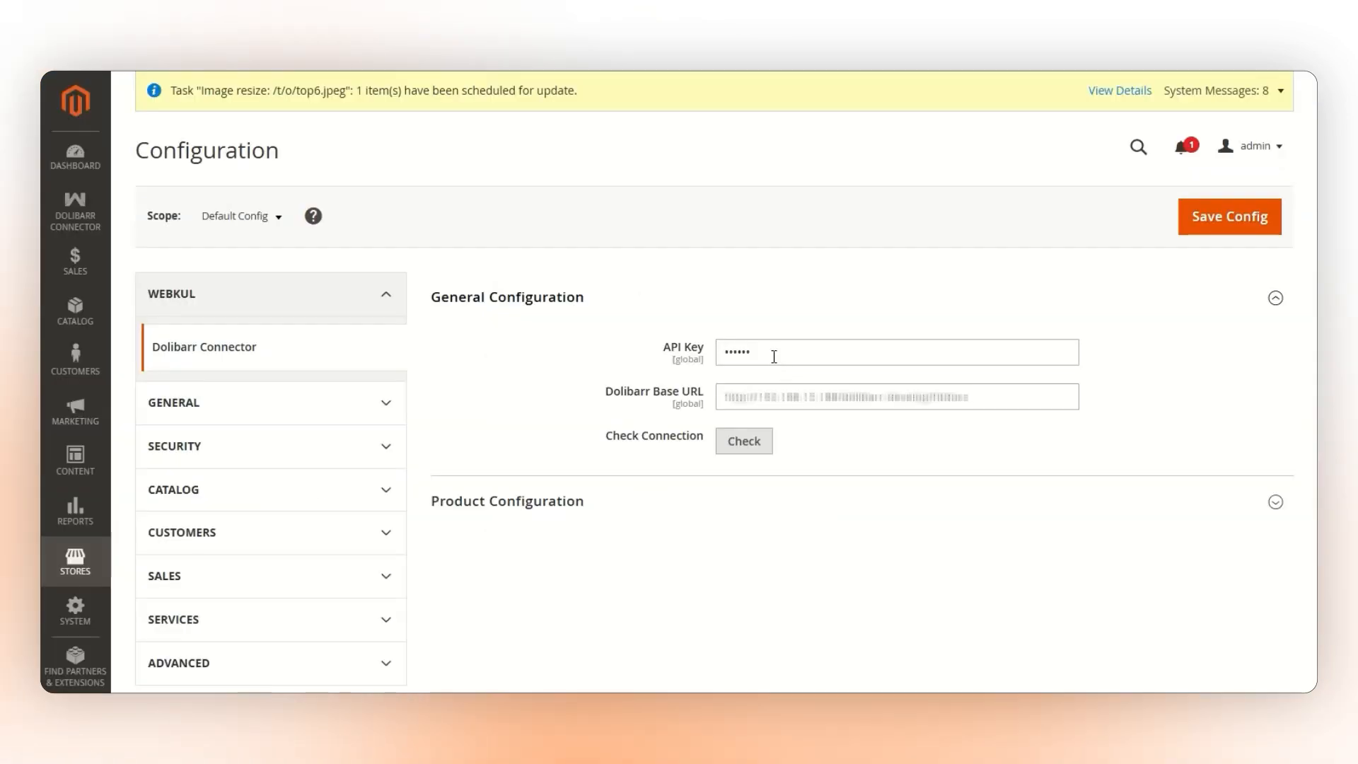
double_click(774, 354)
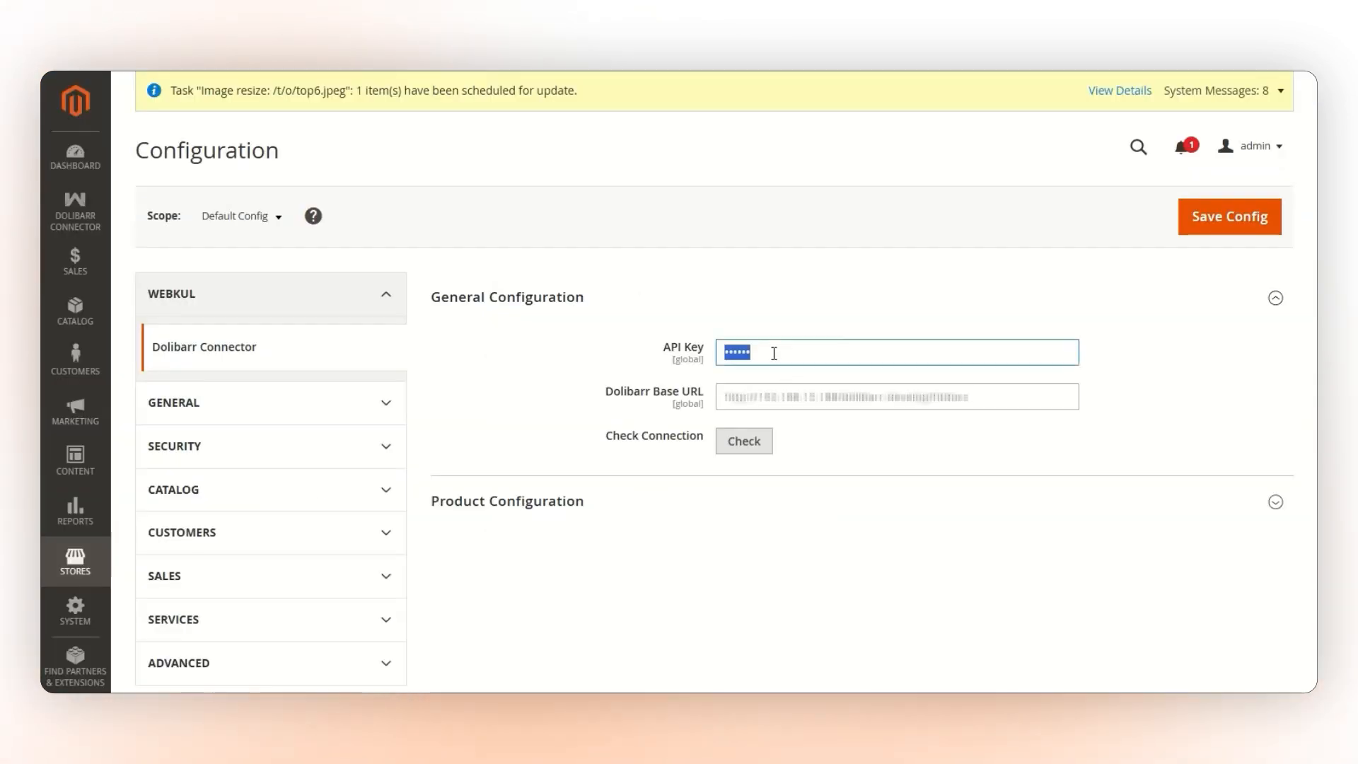
key("ctrl+v")
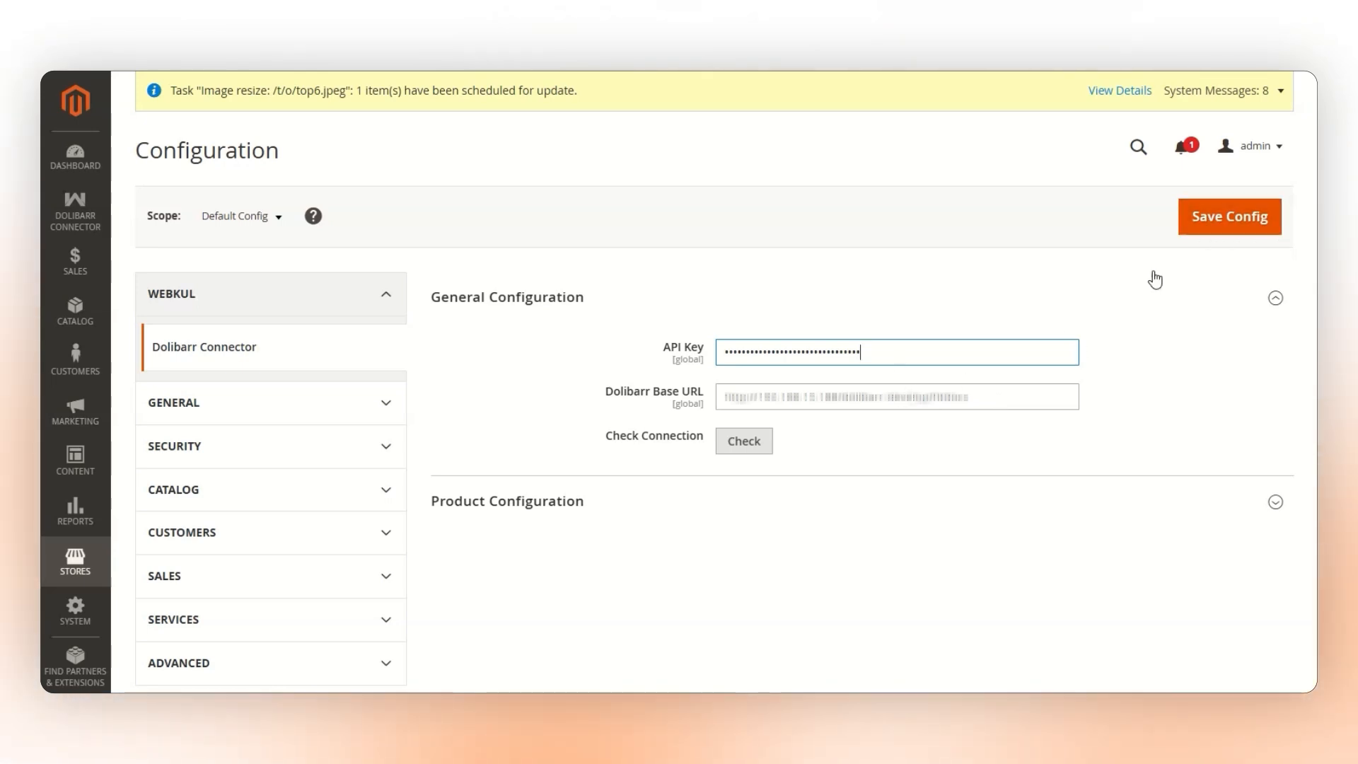
left_click(1239, 221)
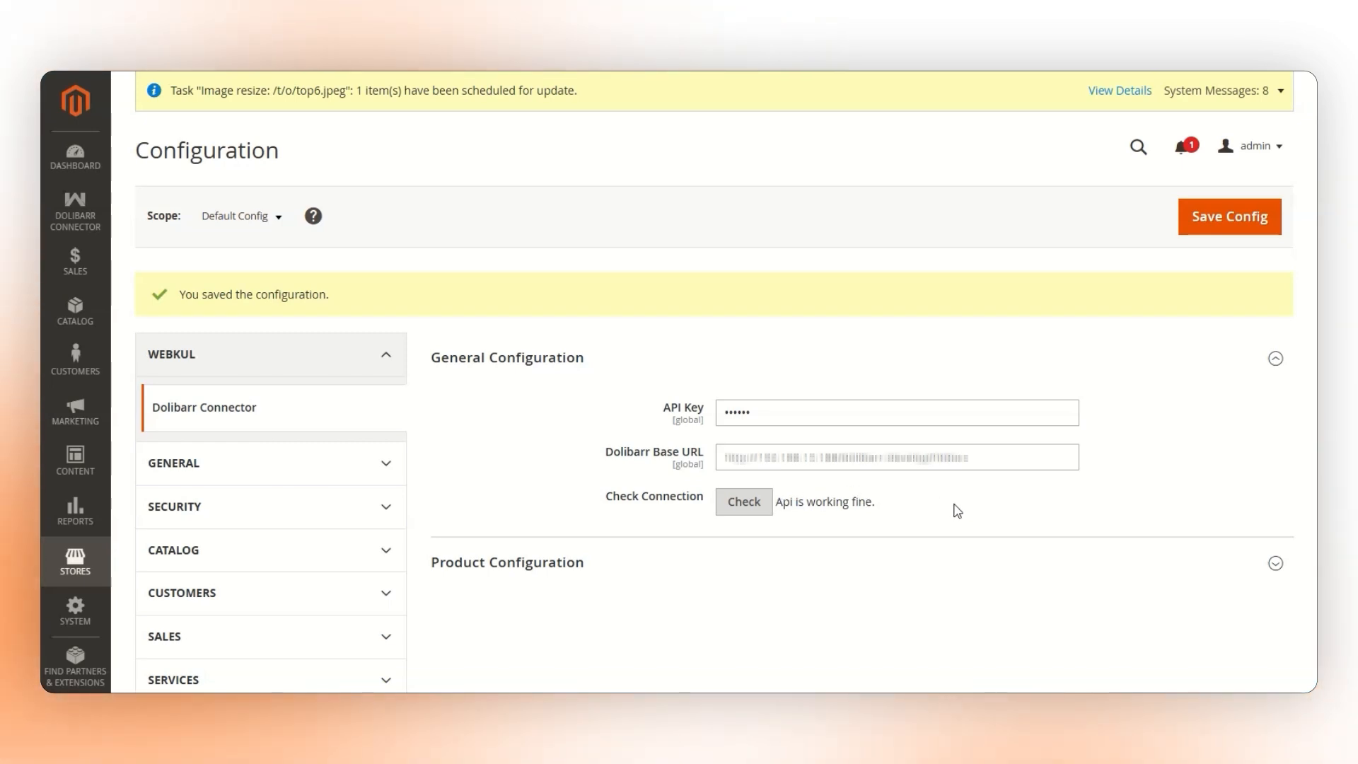
Step: In Product Configuration, set Import Only Mapped Category Products to Yes and save the configuration
left_click(1179, 377)
left_click(775, 410)
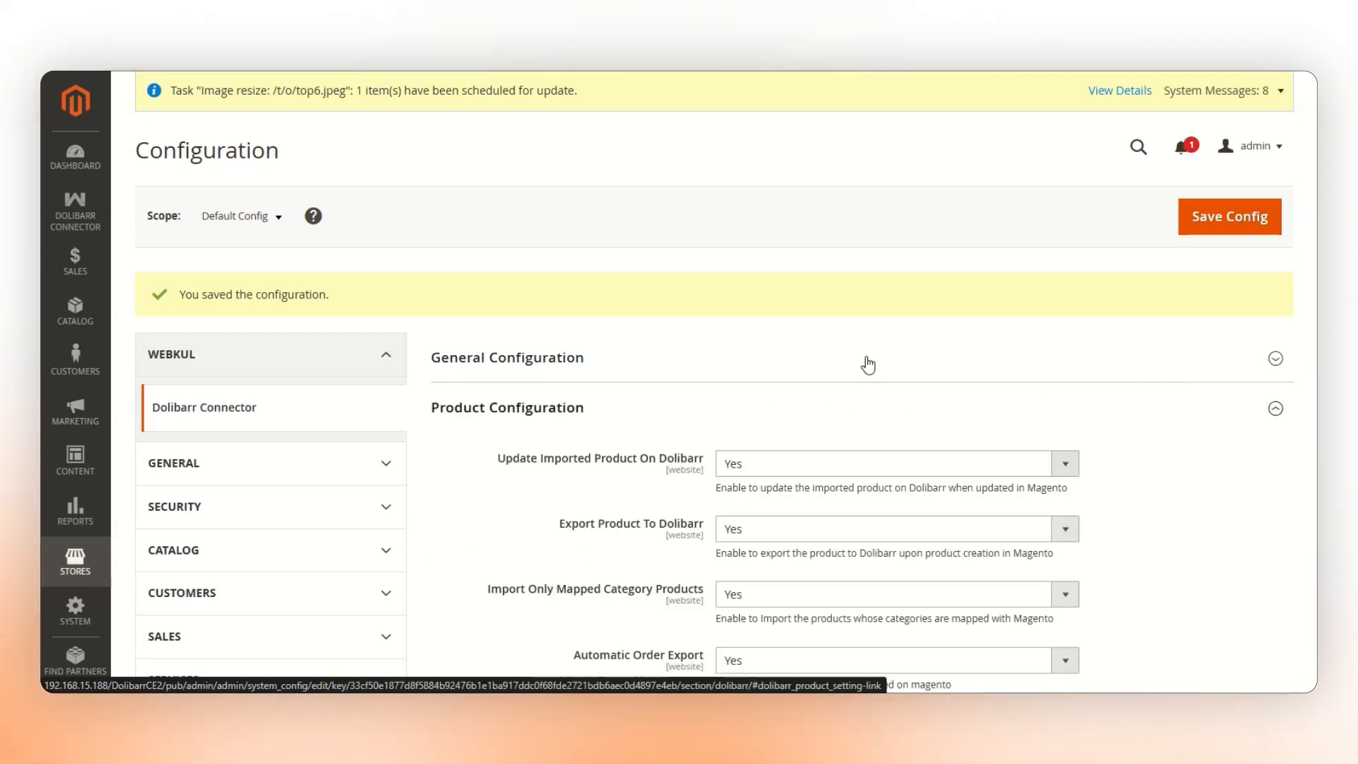
scroll(964, 337, "down", 2)
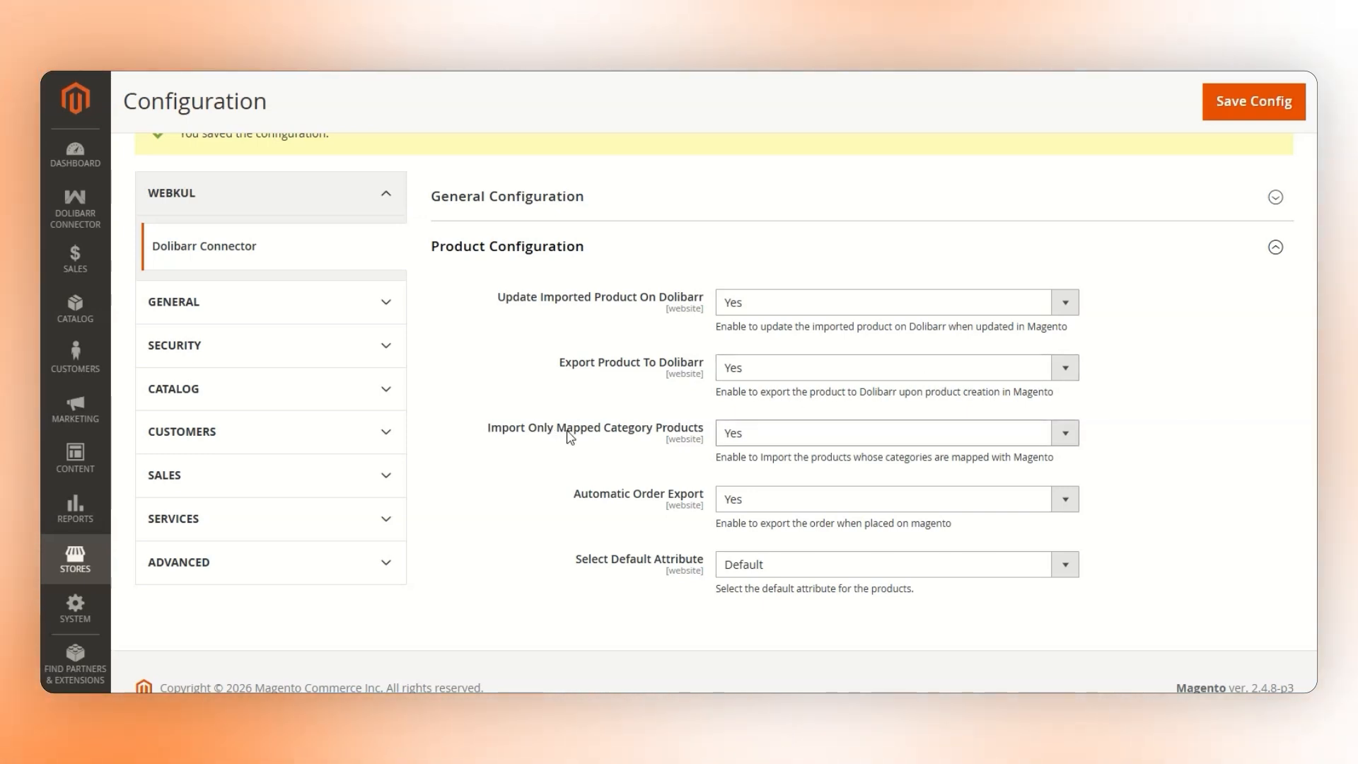
left_click(750, 436)
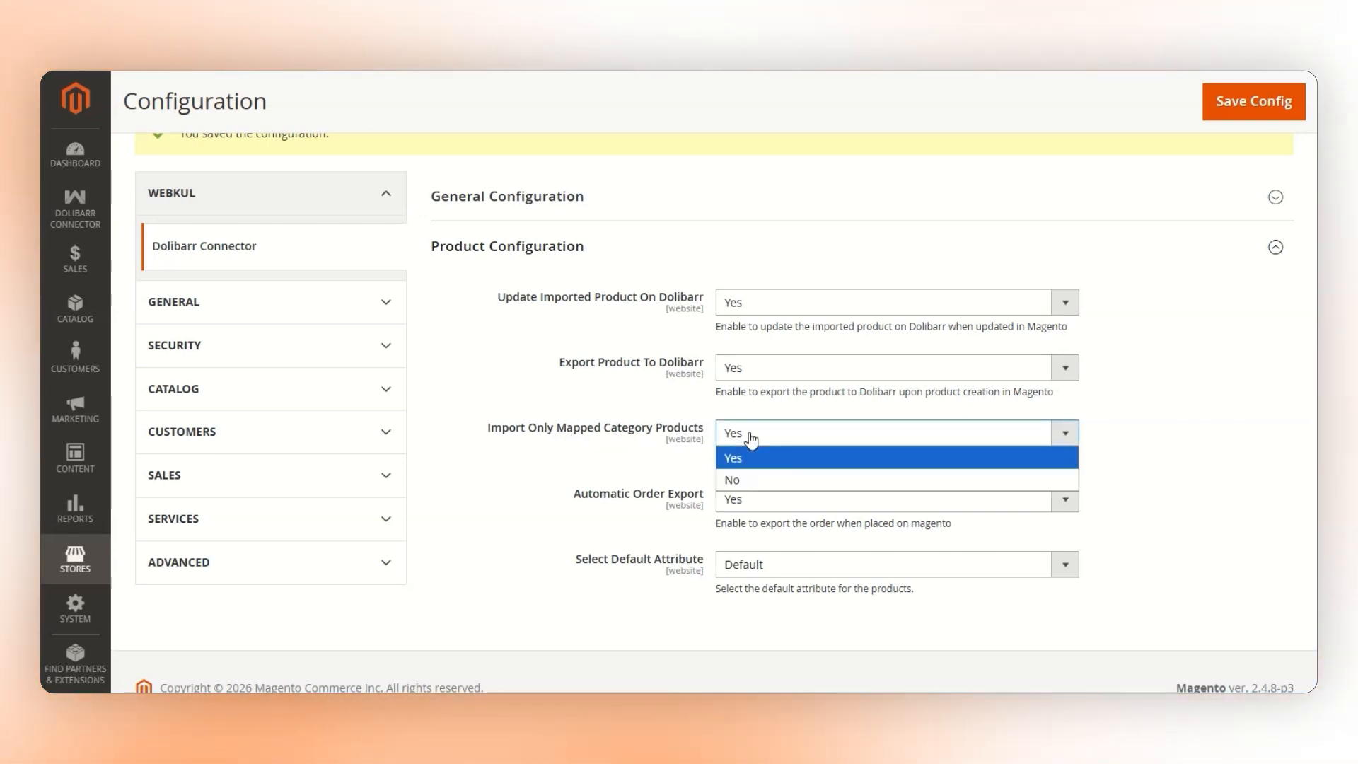
left_click(740, 458)
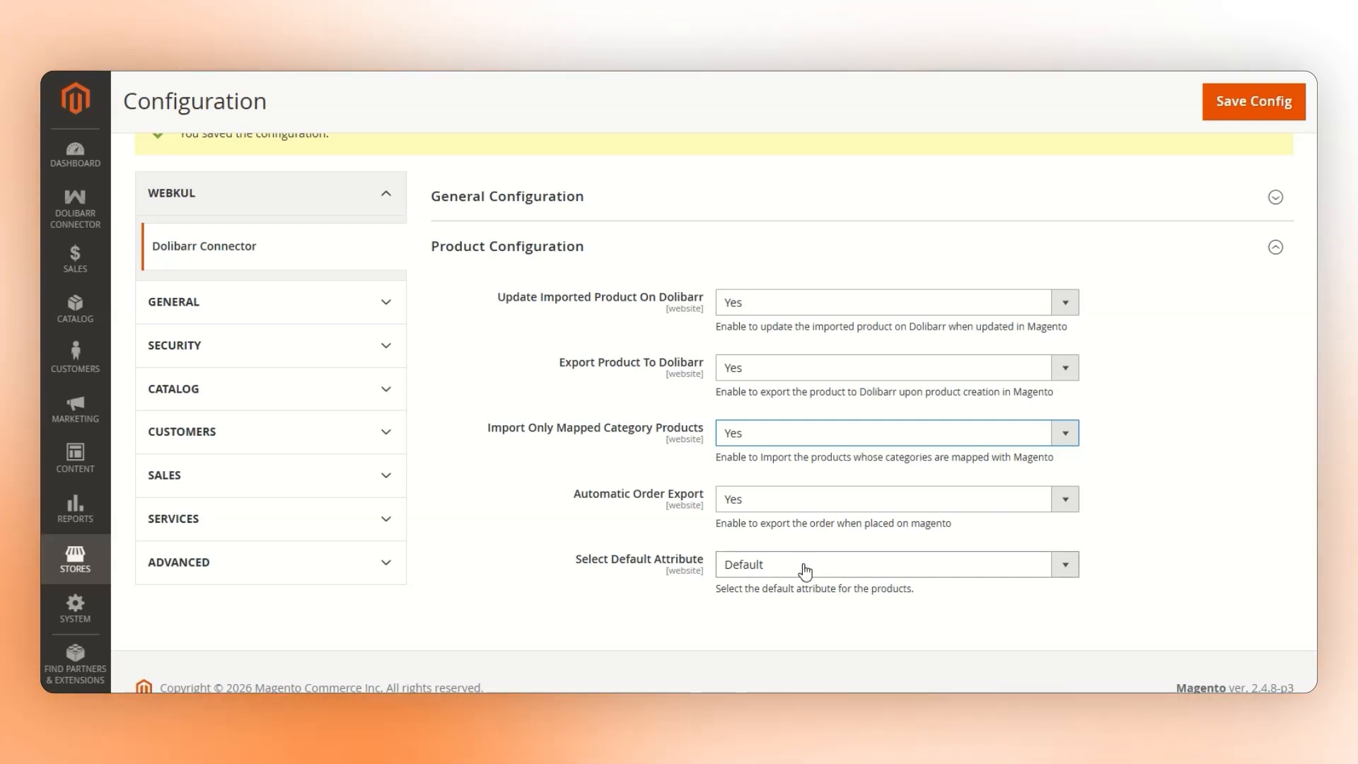
left_click(1244, 120)
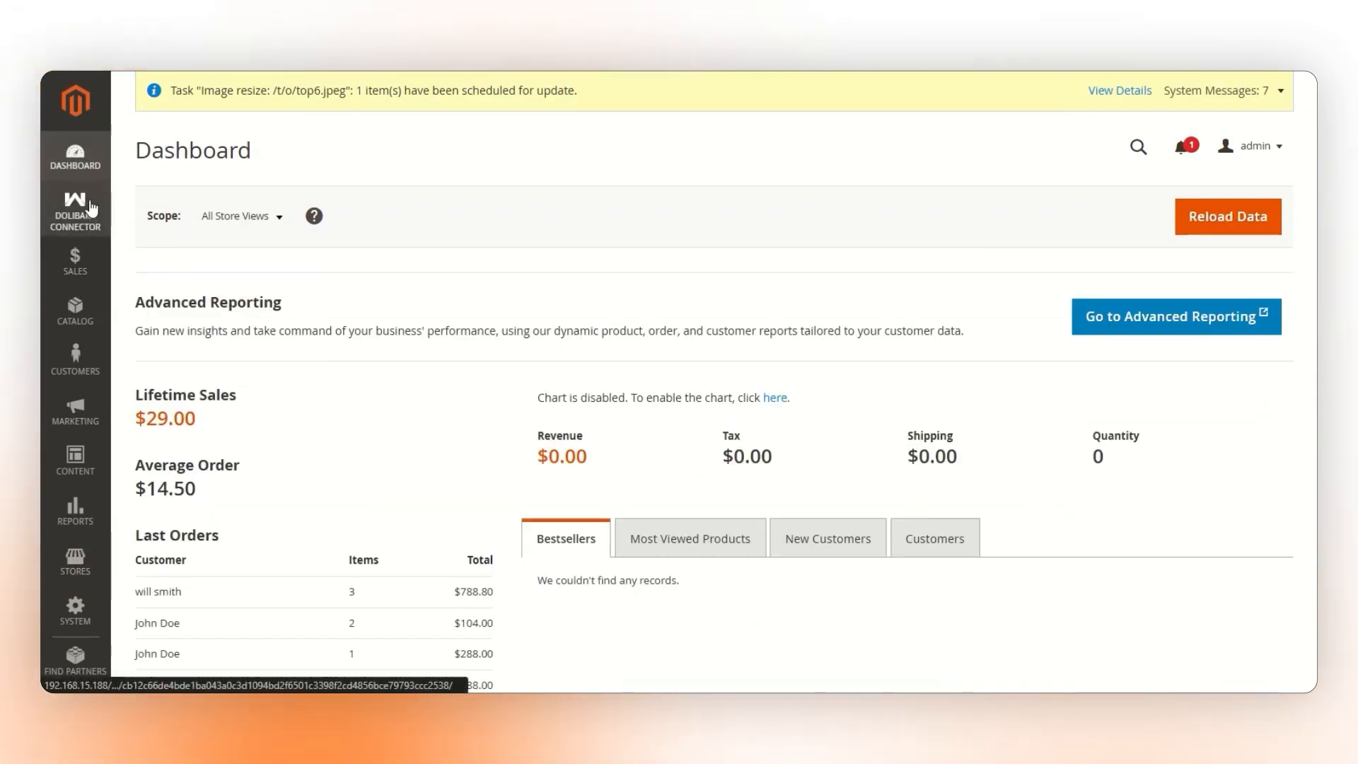
Step: Open the Dolibarr Connector's attributes mapping, check the Product Ref. attribute choices, keep SKU (sku), and save the mapping
left_click(87, 206)
left_click(210, 443)
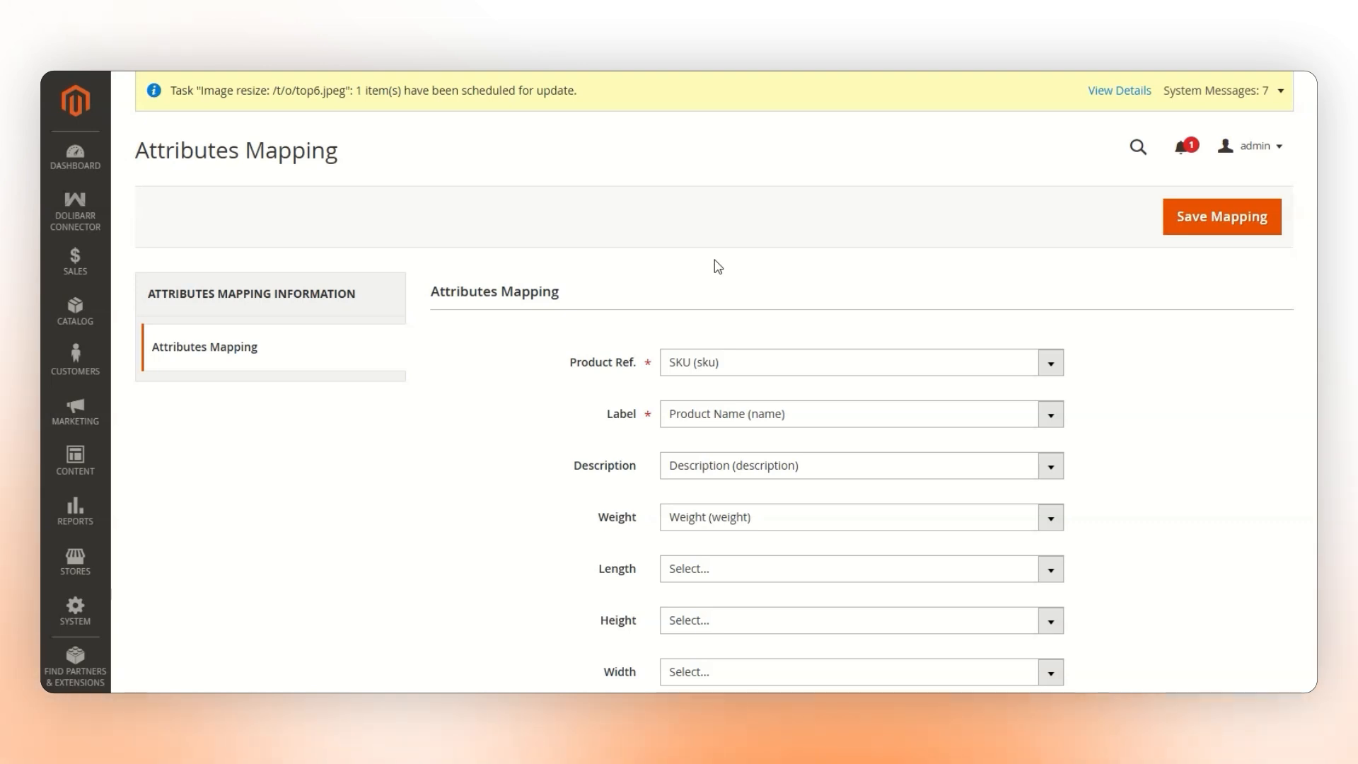
left_click(720, 374)
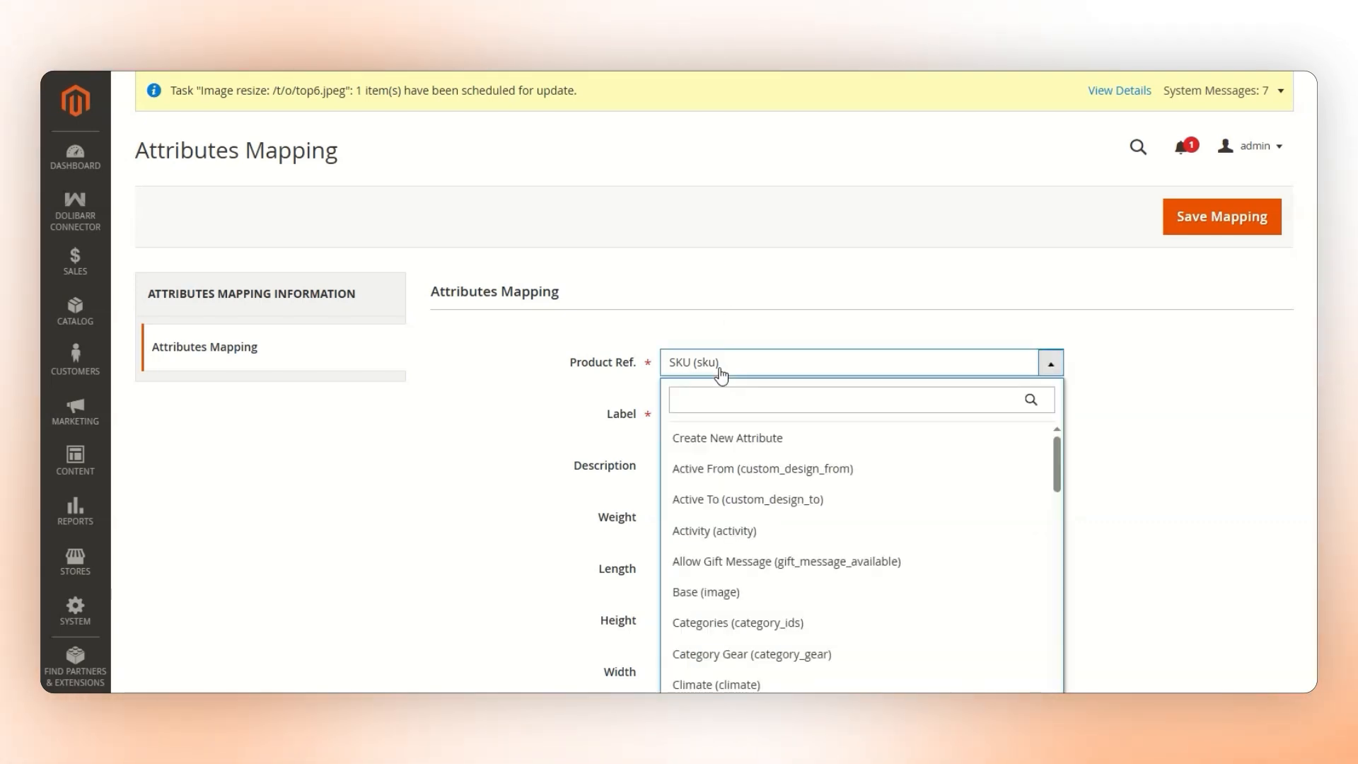
left_click(720, 373)
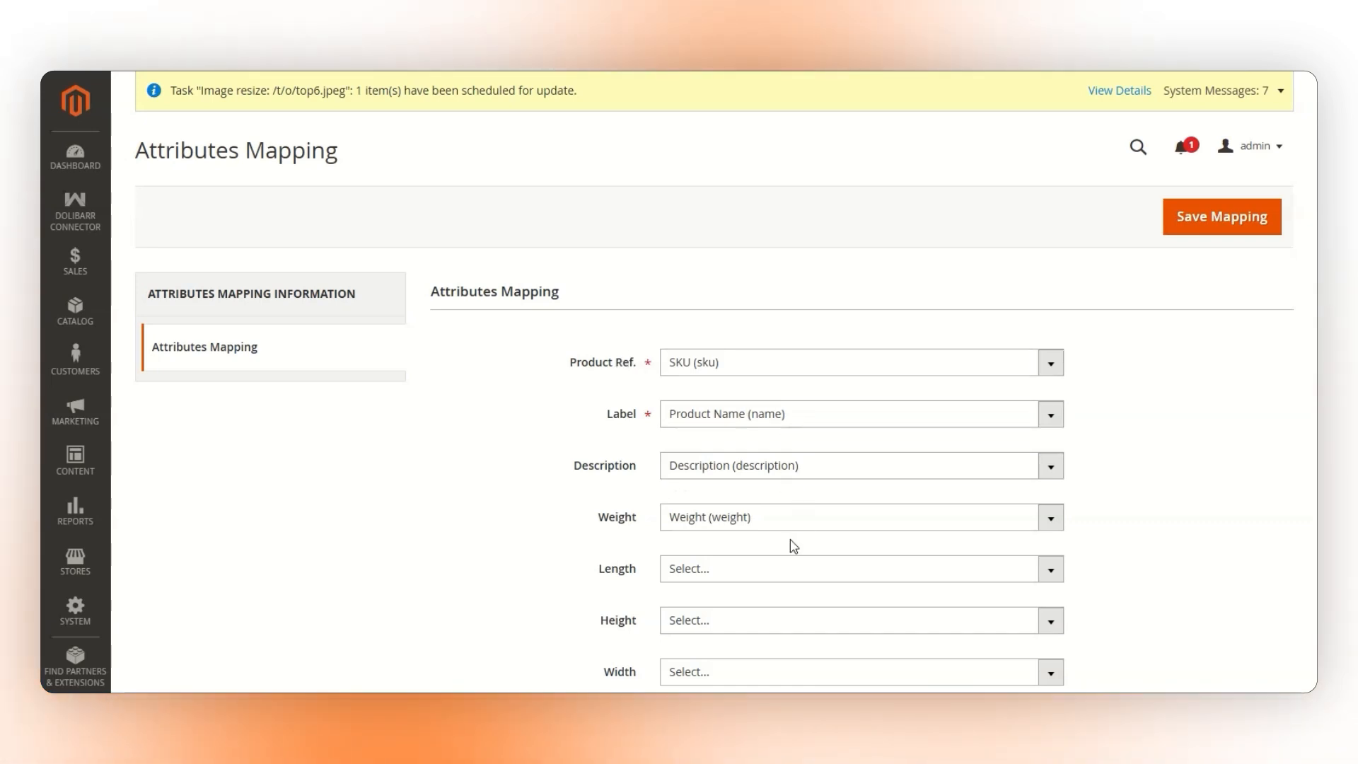
left_click(1215, 224)
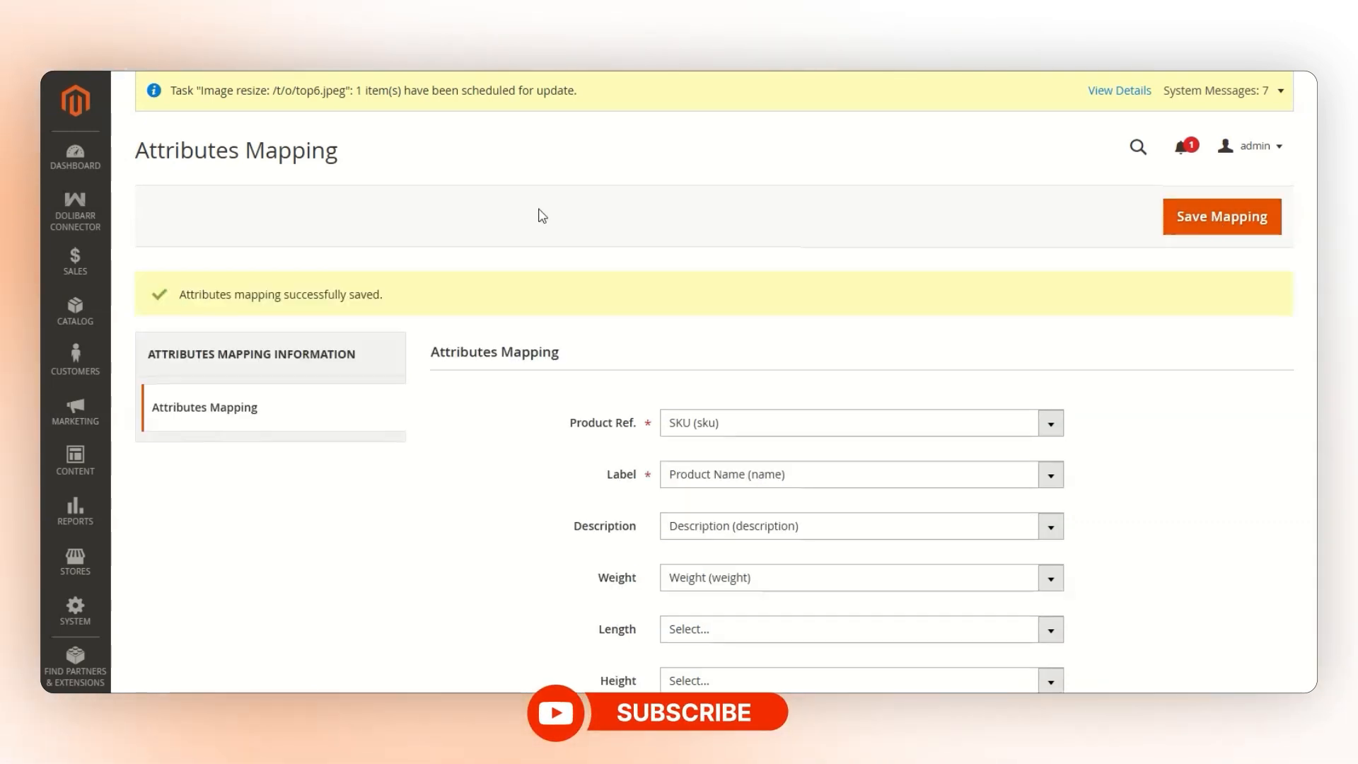
Step: Open the Dolibarr Connector's categories mapping and sync the categories from Dolibarr
left_click(93, 225)
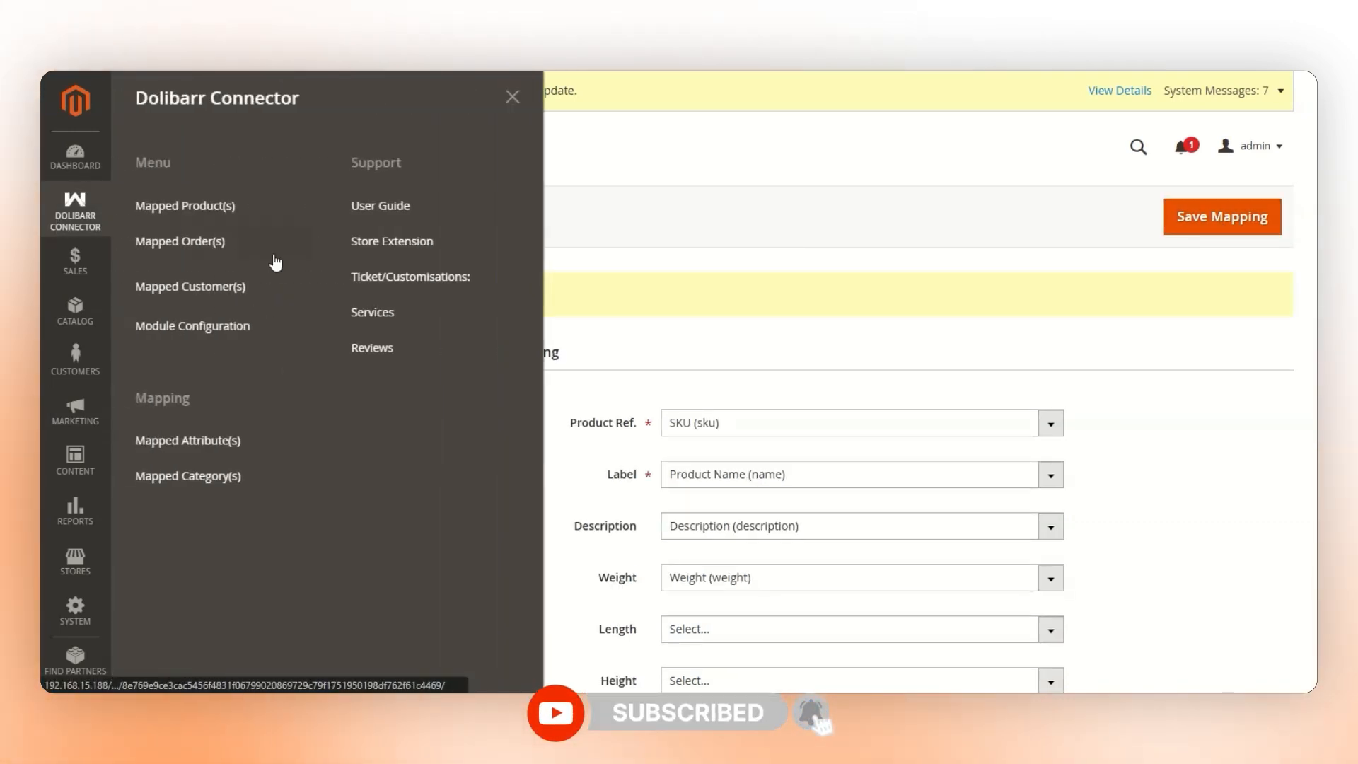
left_click(189, 479)
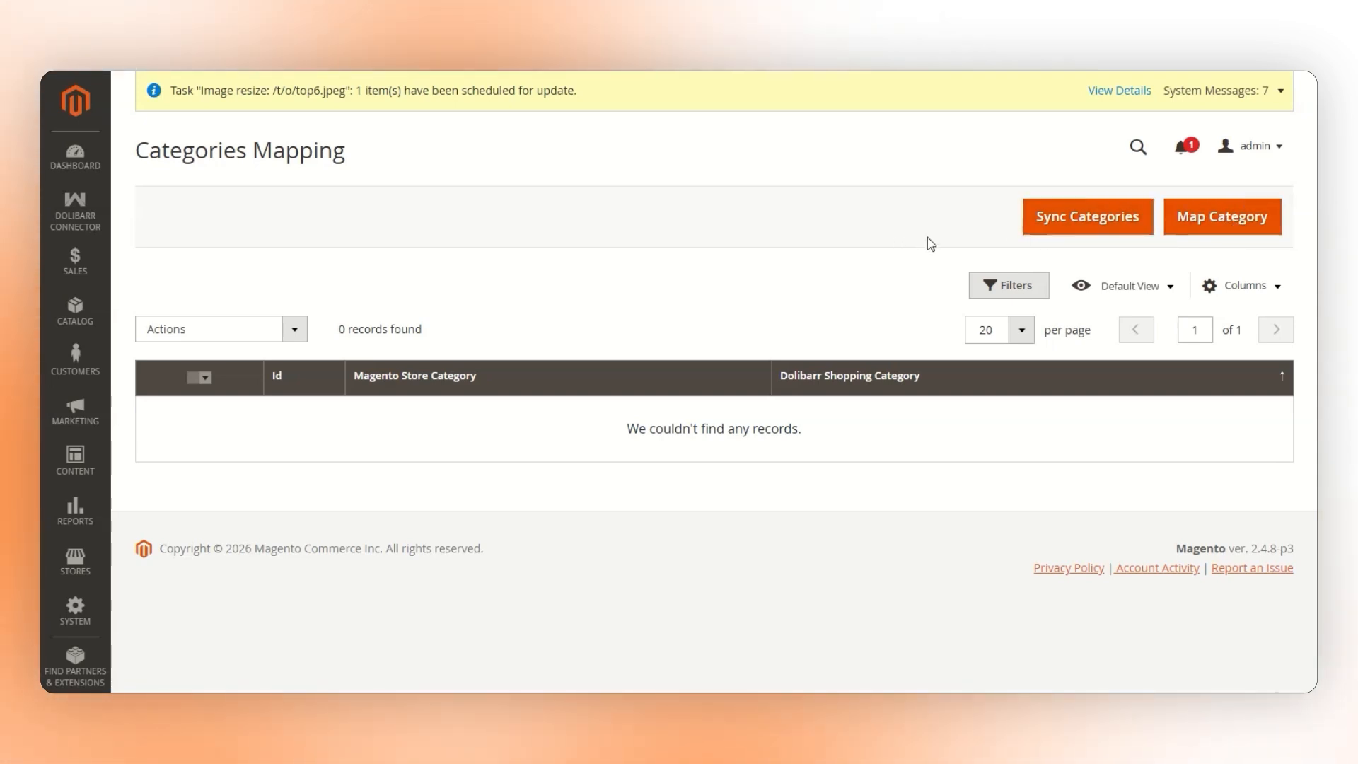
left_click(1102, 229)
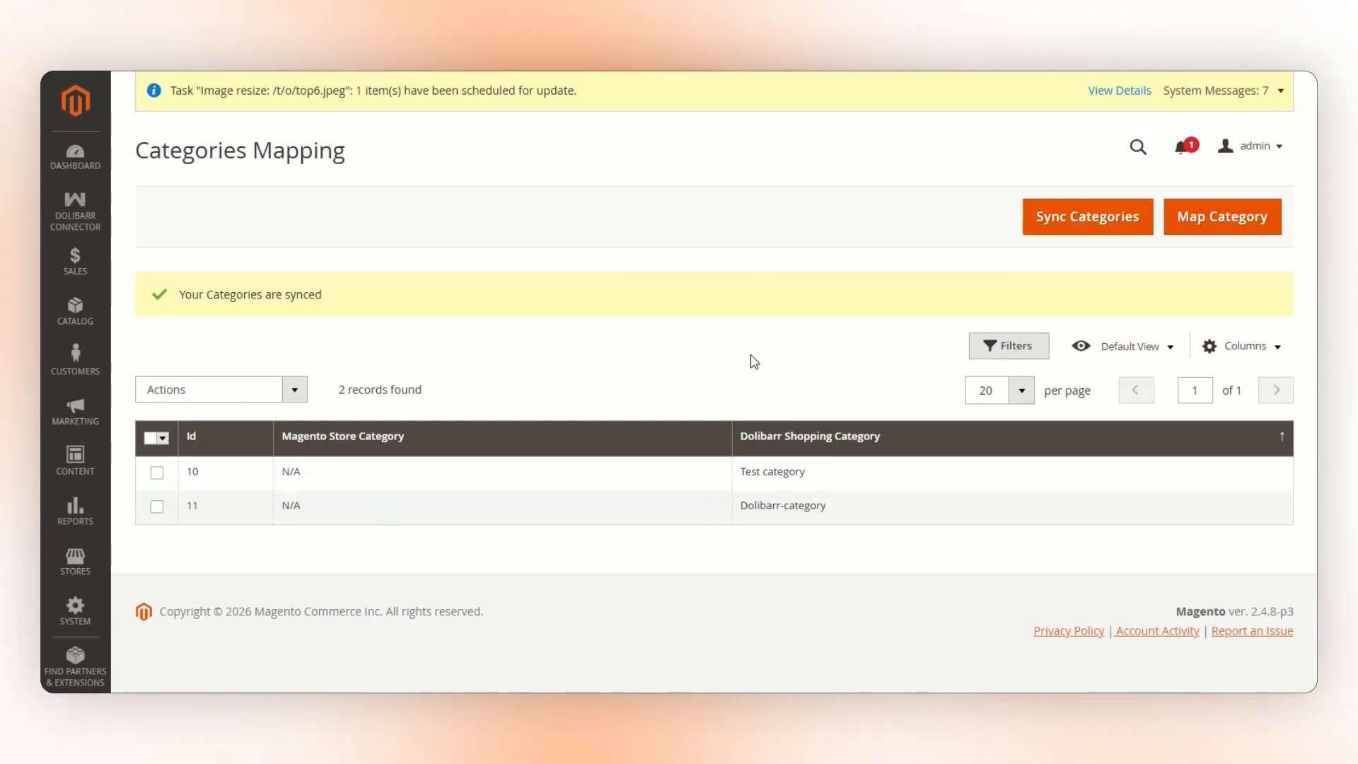
Step: Start a category mapping that pairs the Magento category "test category" with the Dolibarr category "Test category"
left_click(1200, 232)
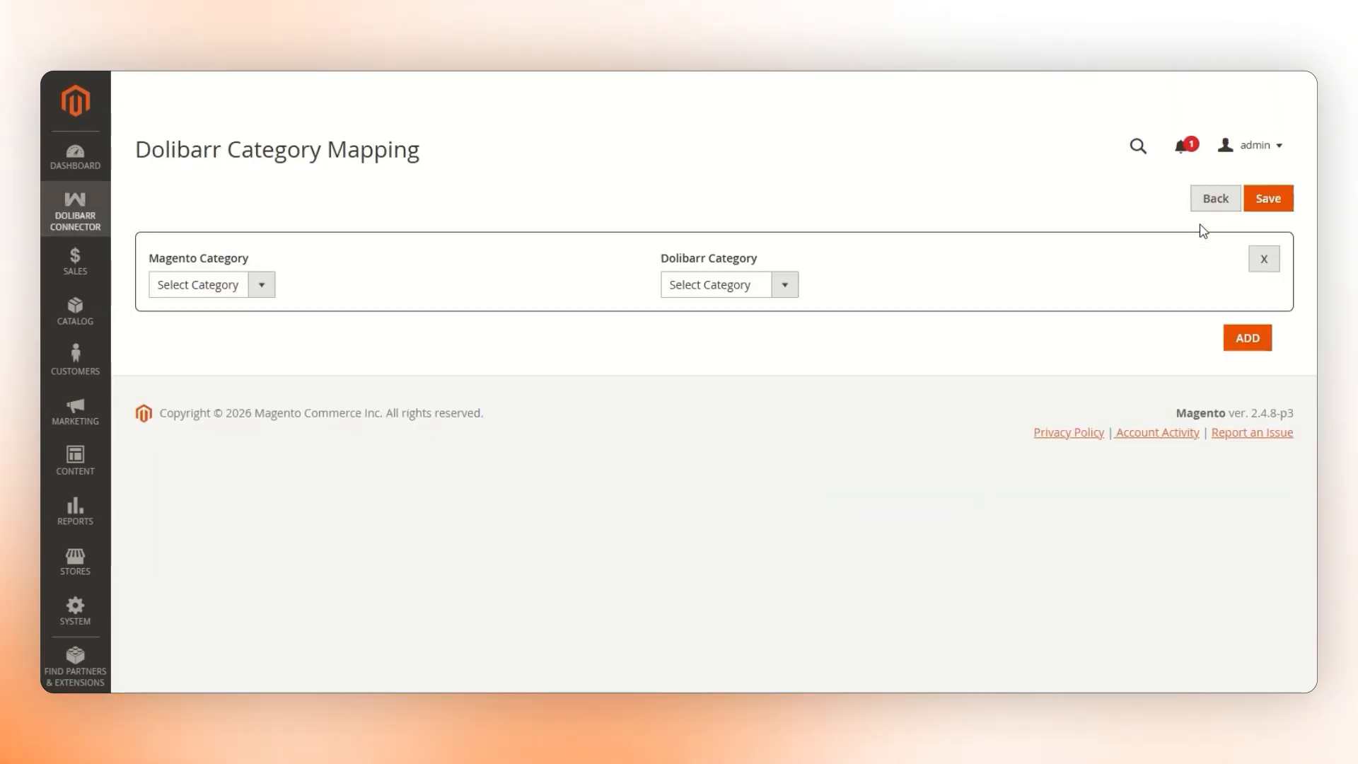
left_click(739, 290)
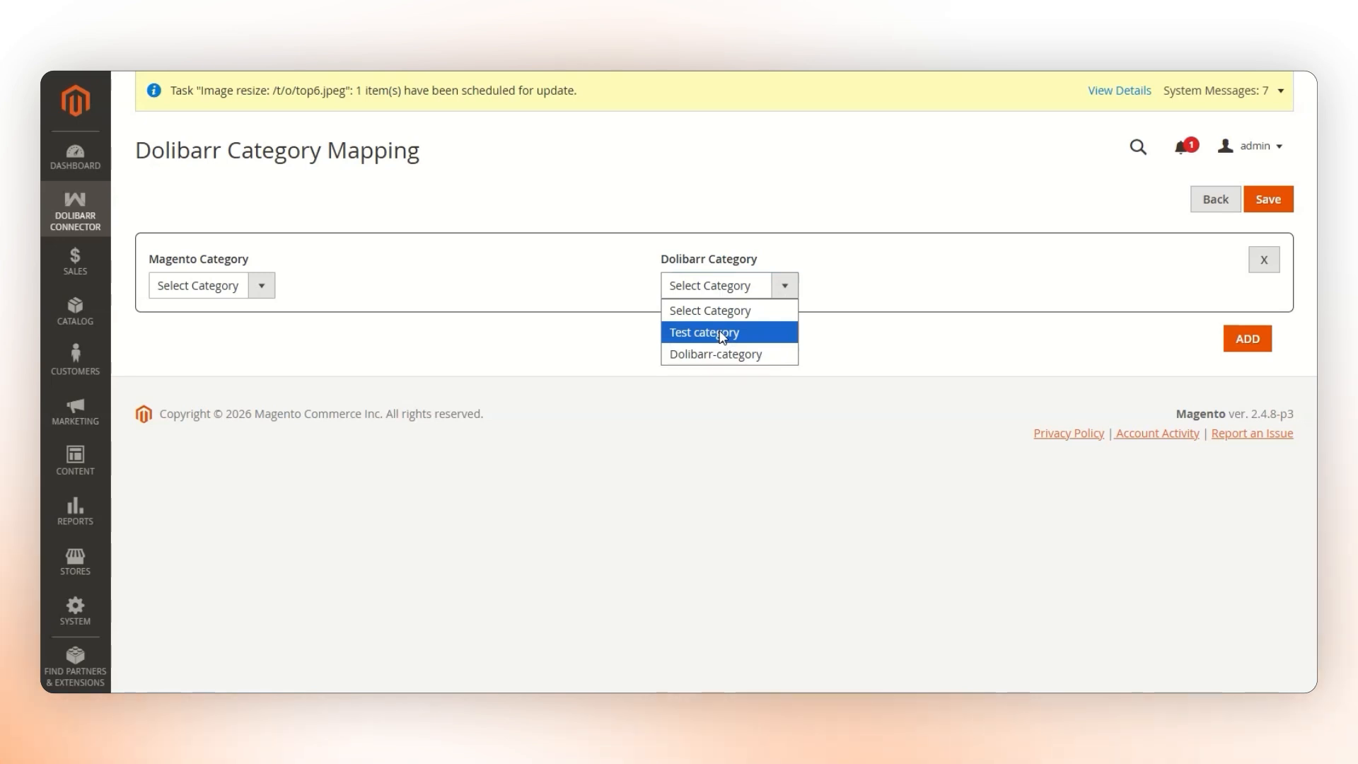
left_click(241, 286)
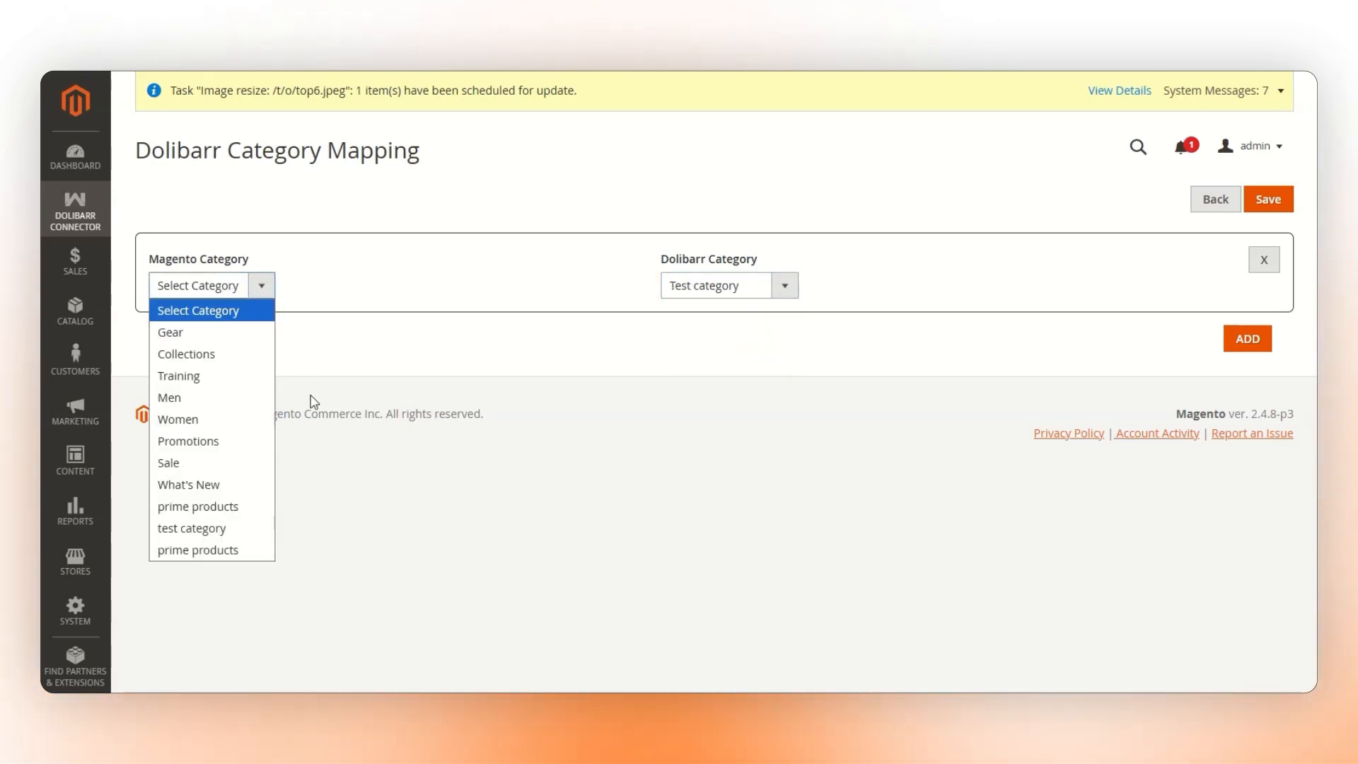
left_click(212, 529)
Step: Add a second mapping pairing Magento's "prime products" with Dolibarr's "Dolibarr-category", and save the category mappings
left_click(1253, 341)
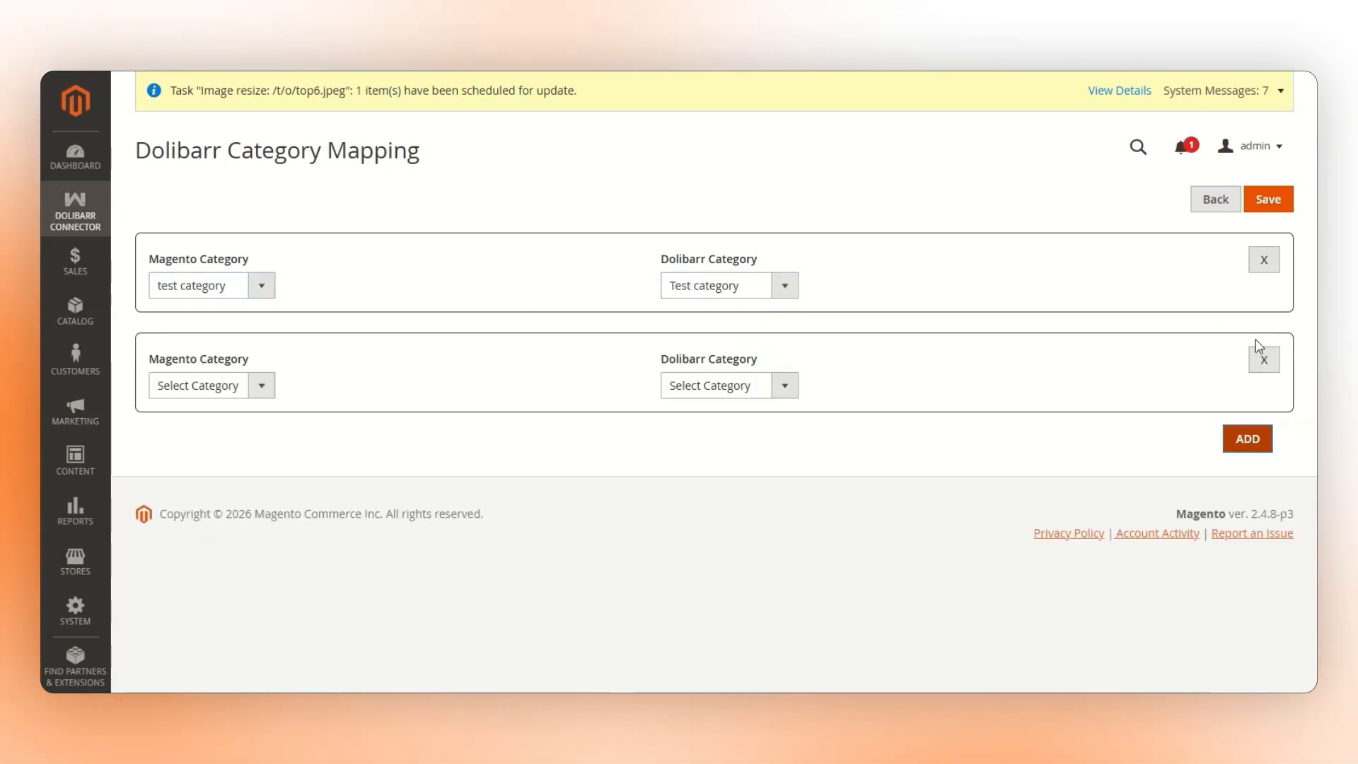
left_click(782, 385)
left_click(741, 461)
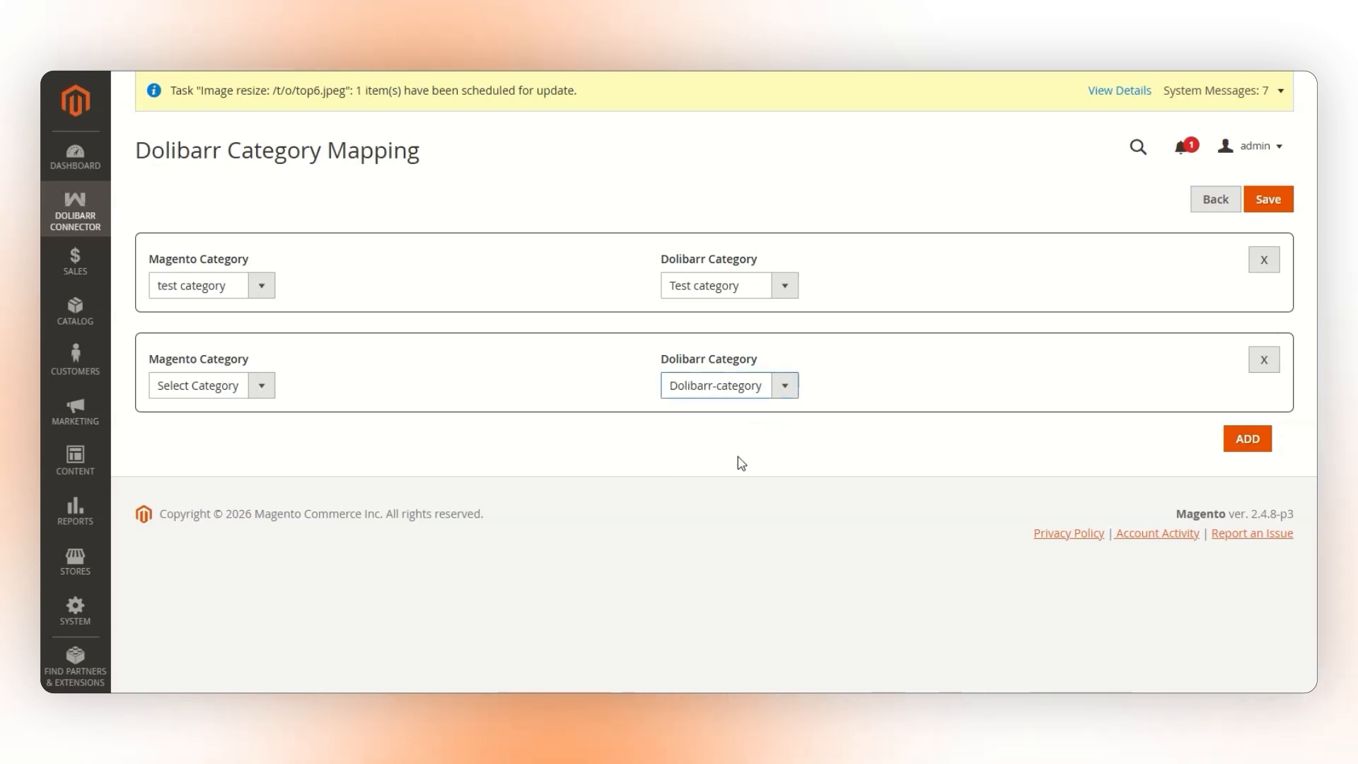
left_click(263, 389)
left_click(201, 608)
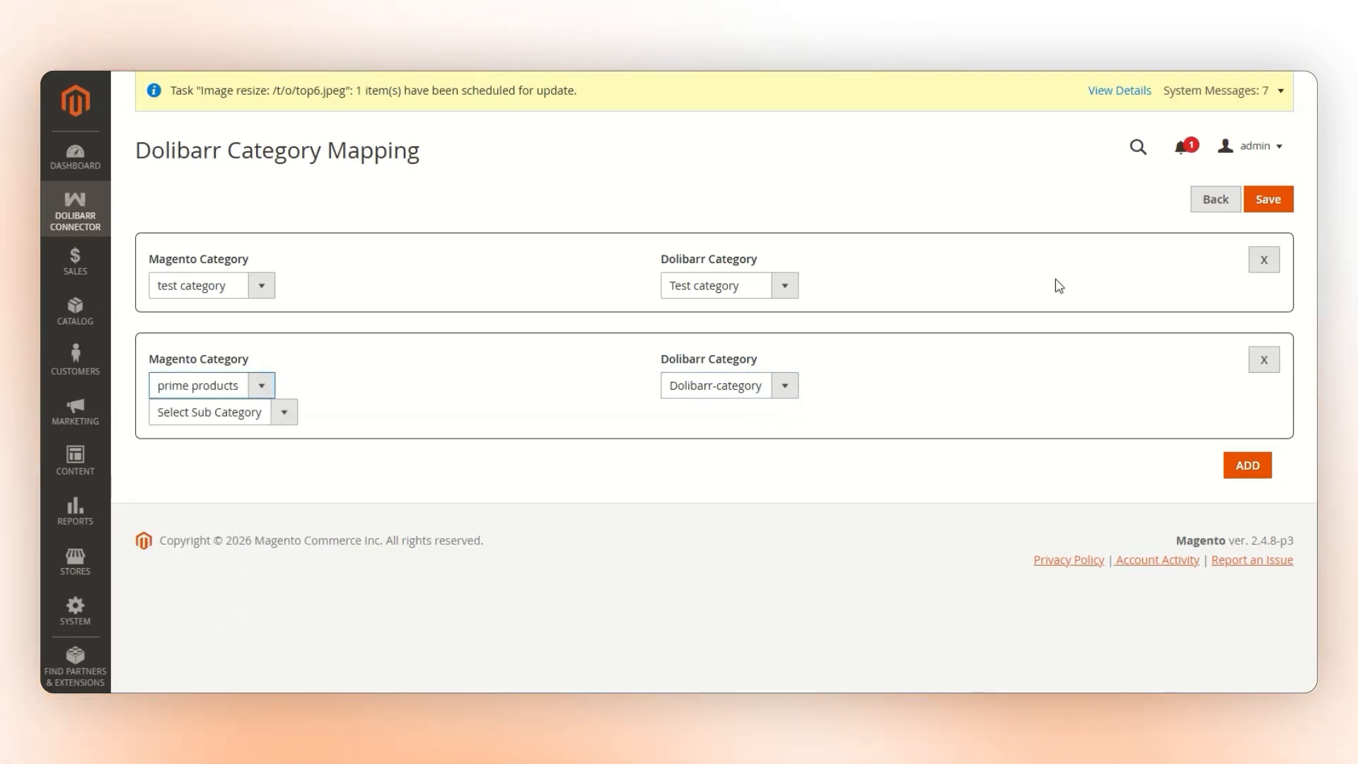
left_click(1268, 200)
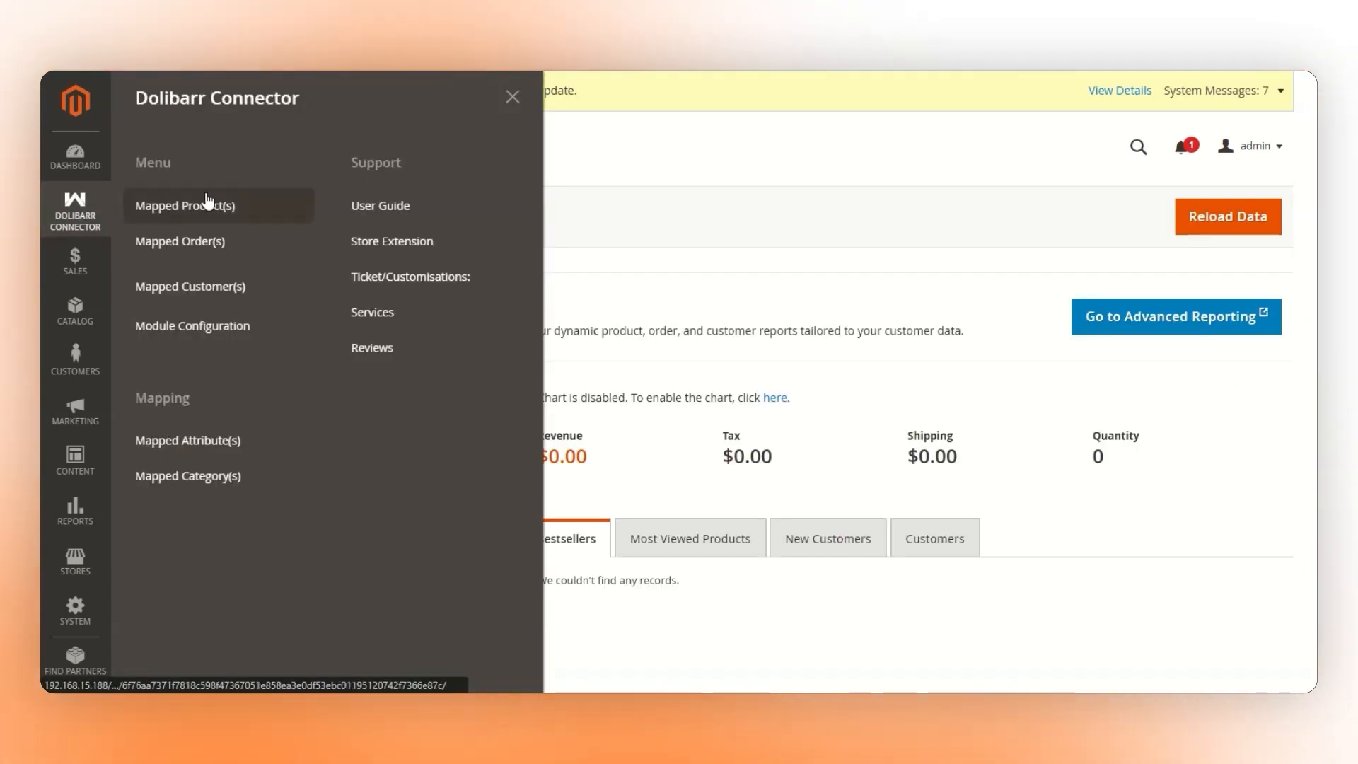
Step: Open the Dolibarr Connector's mapped products and import the products from Dolibarr
left_click(207, 203)
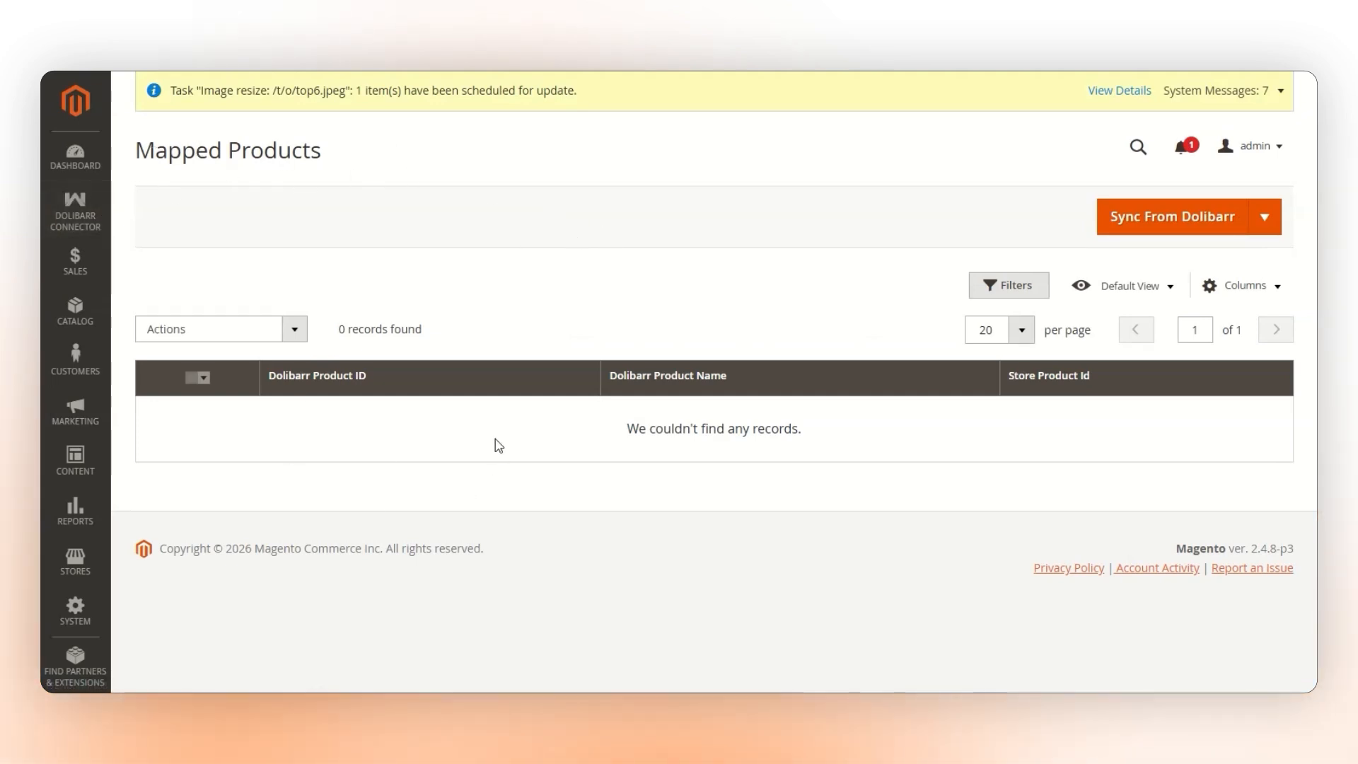
left_click(1265, 219)
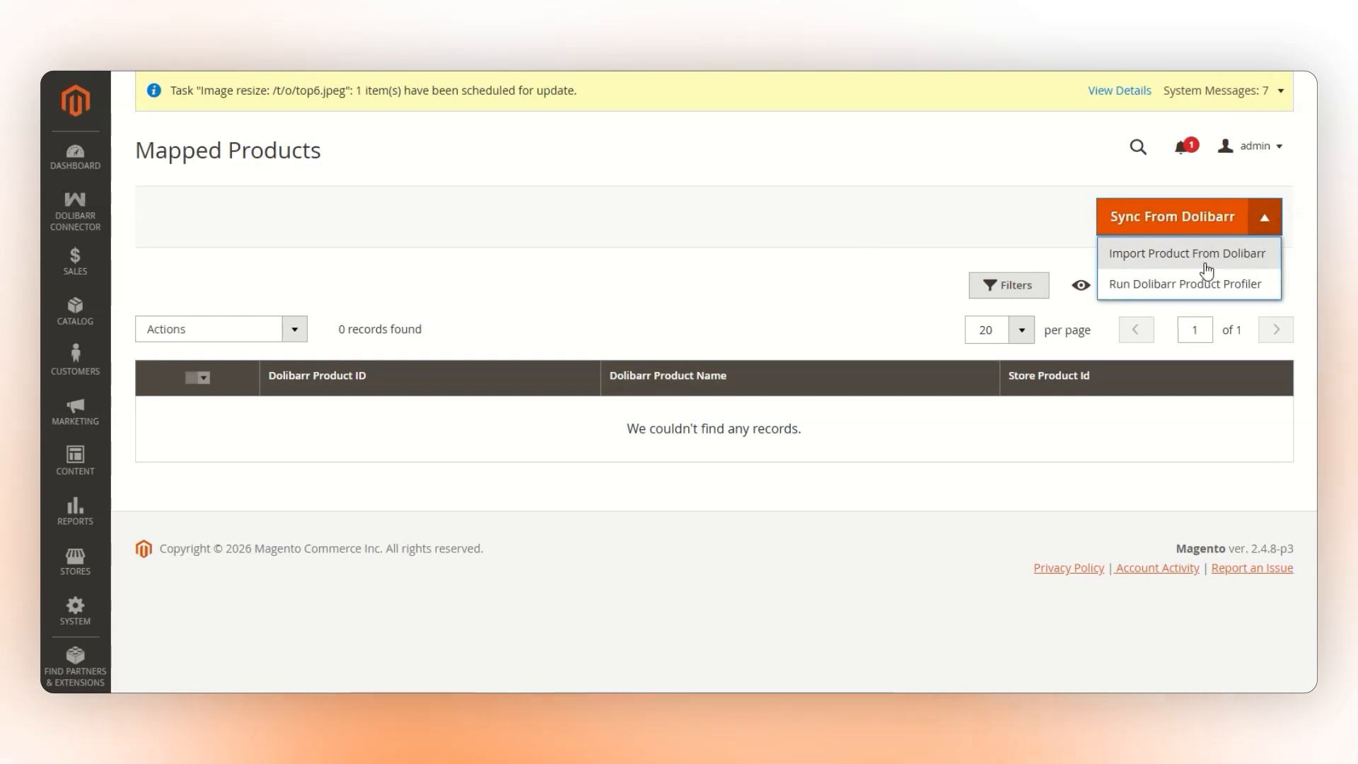
left_click(1249, 263)
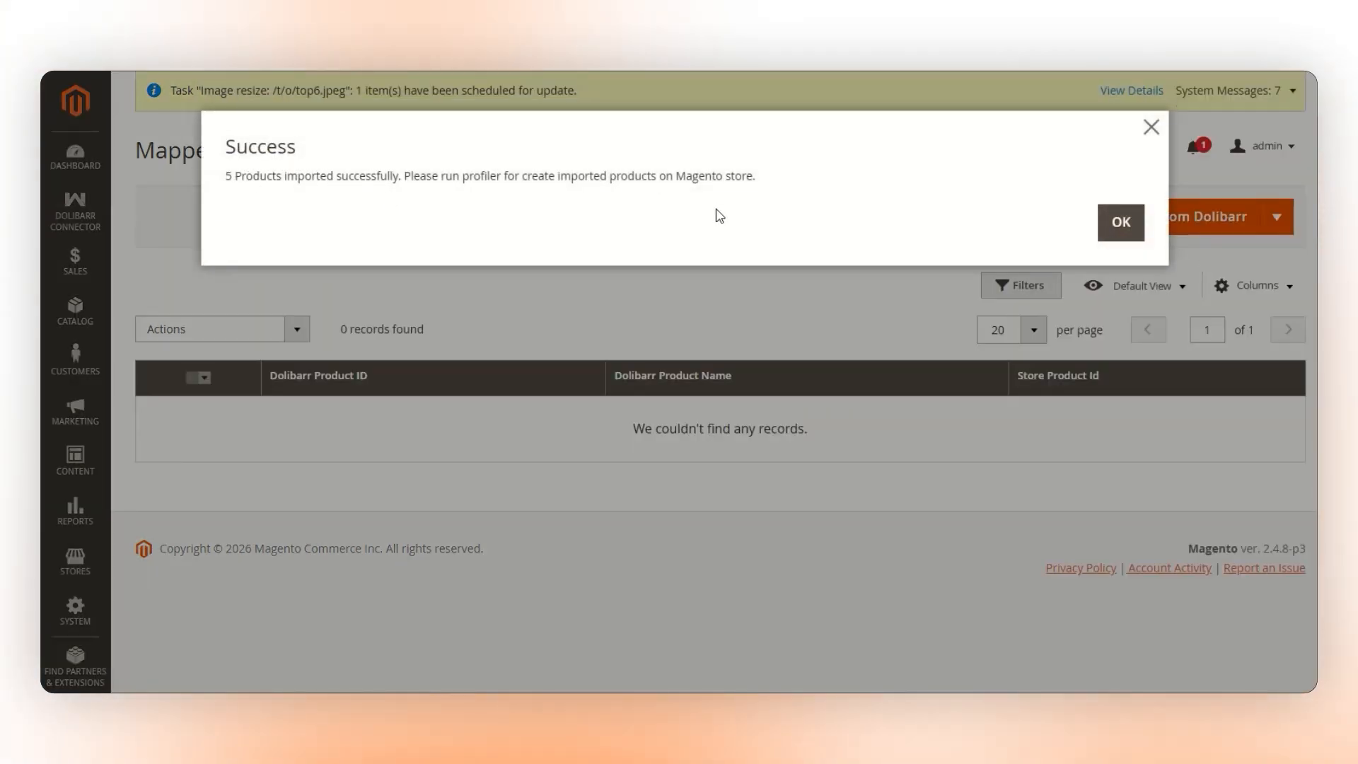
left_click(1117, 222)
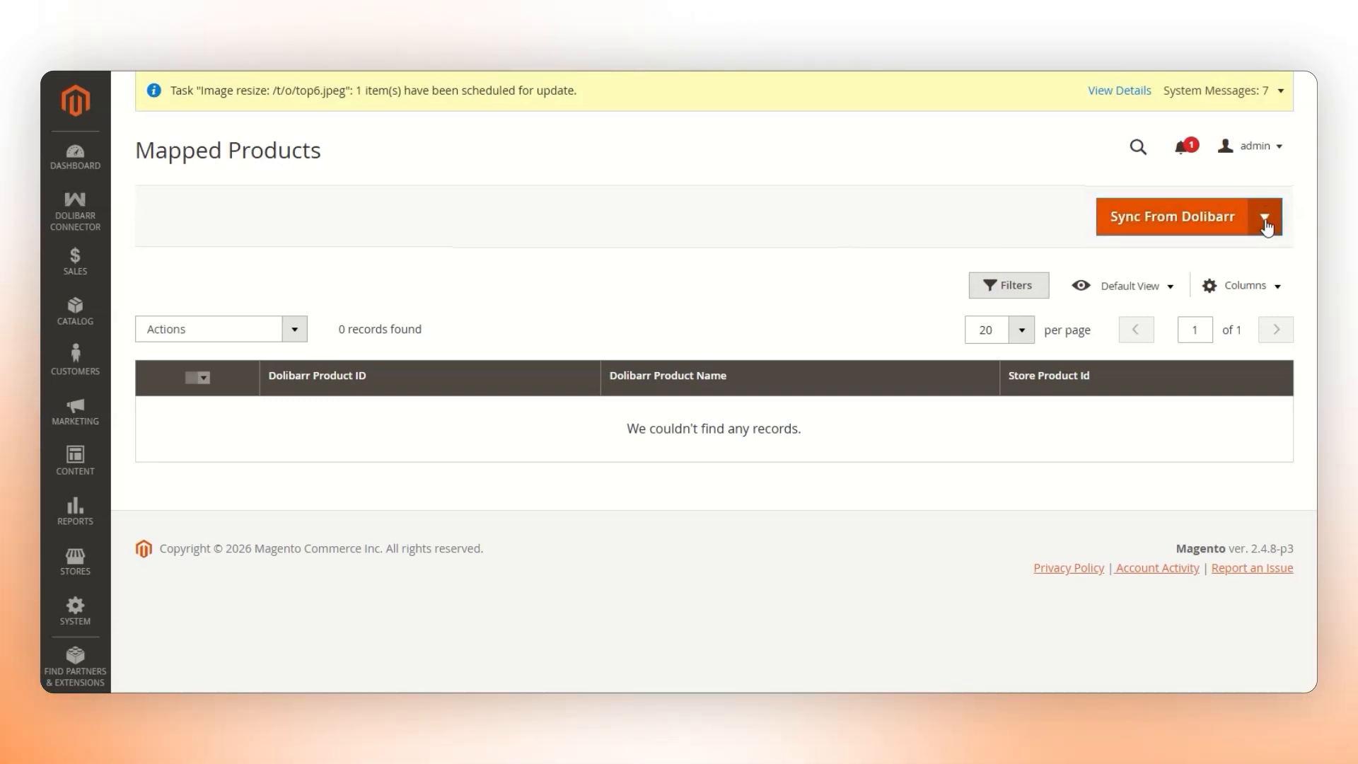
Step: Run the Dolibarr Product Profiler to create the imported products in the Magento store
left_click(1264, 219)
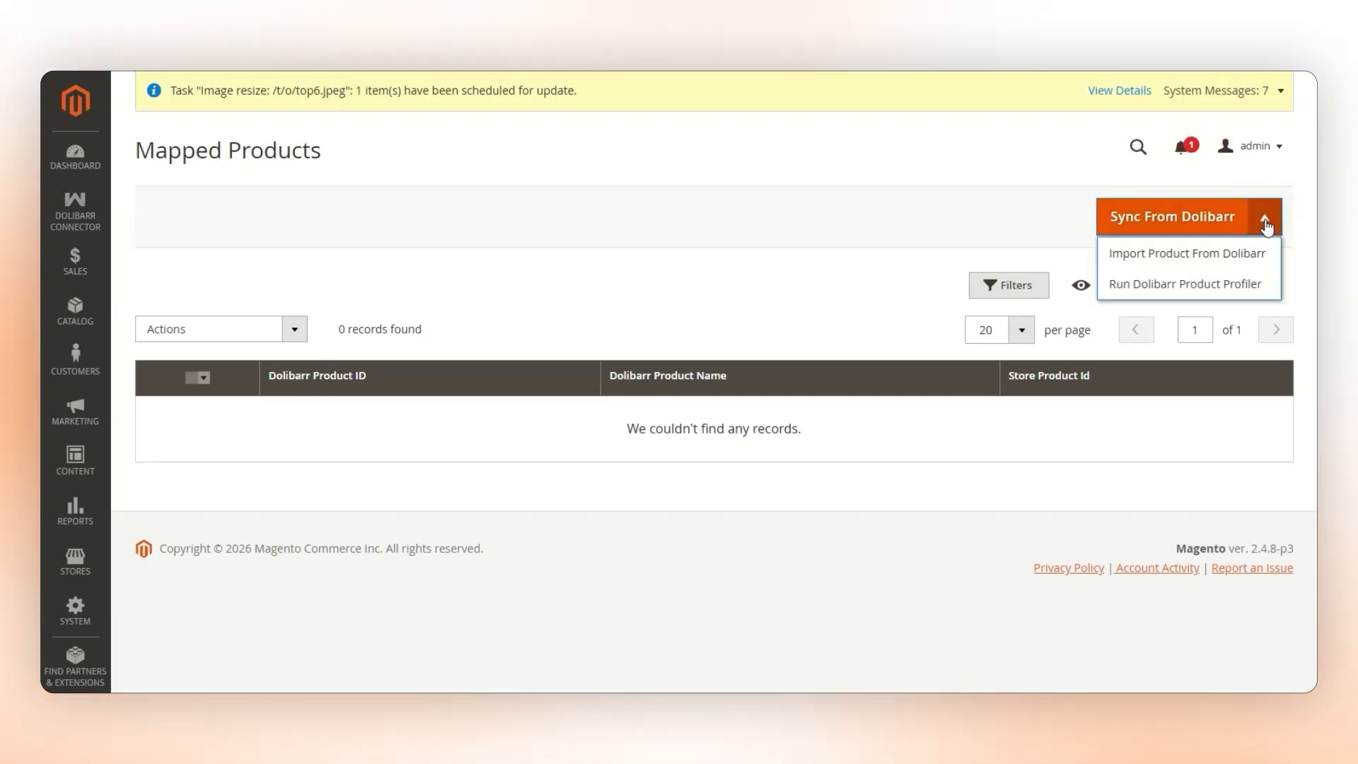
left_click(1154, 285)
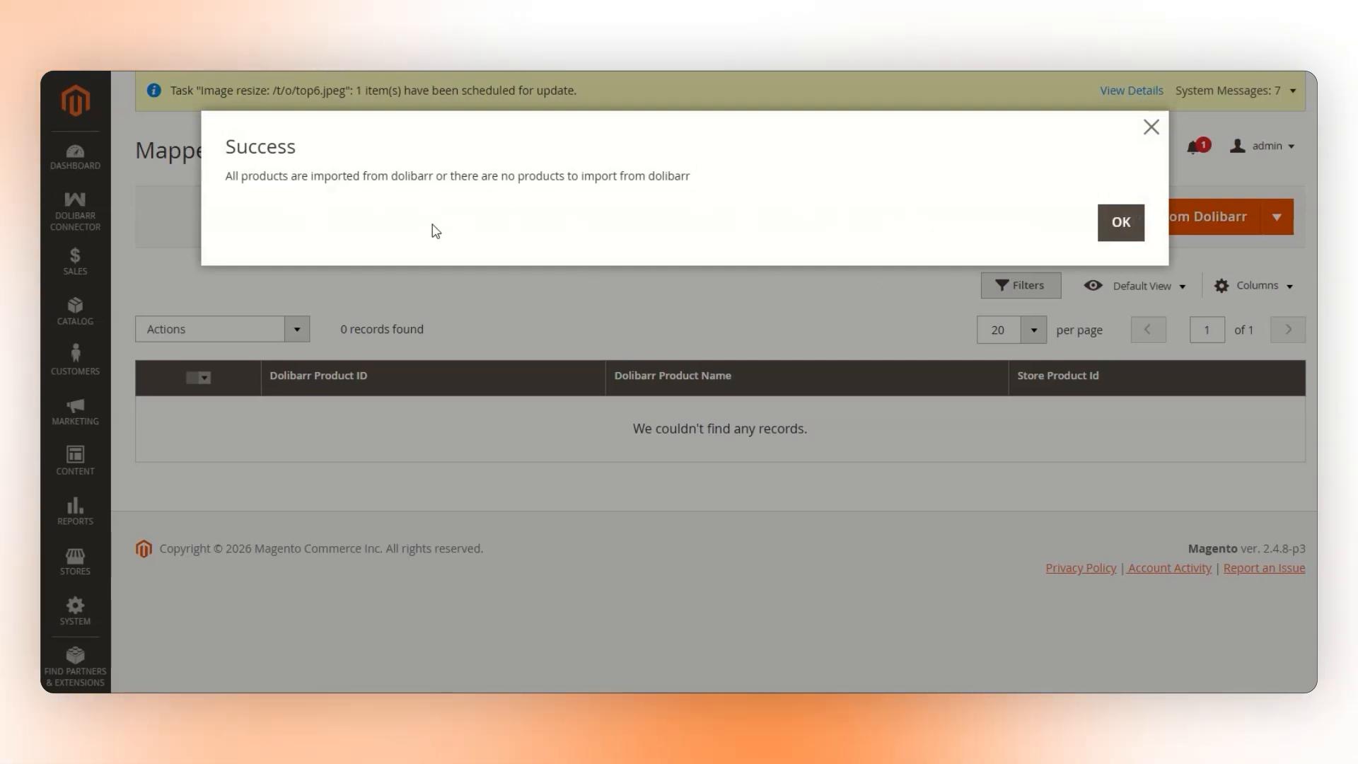
left_click(1097, 224)
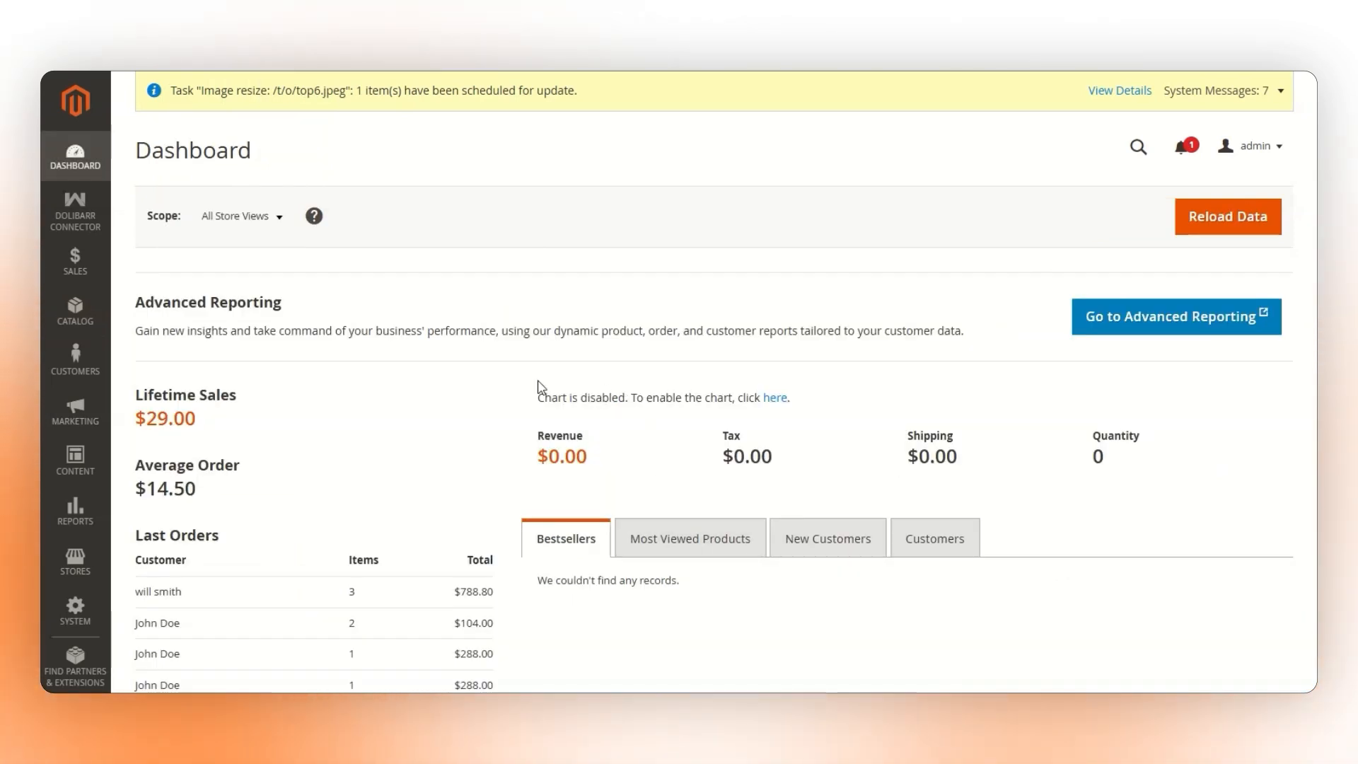
Step: Open the Dolibarr Connector's mapped orders list for review
left_click(103, 241)
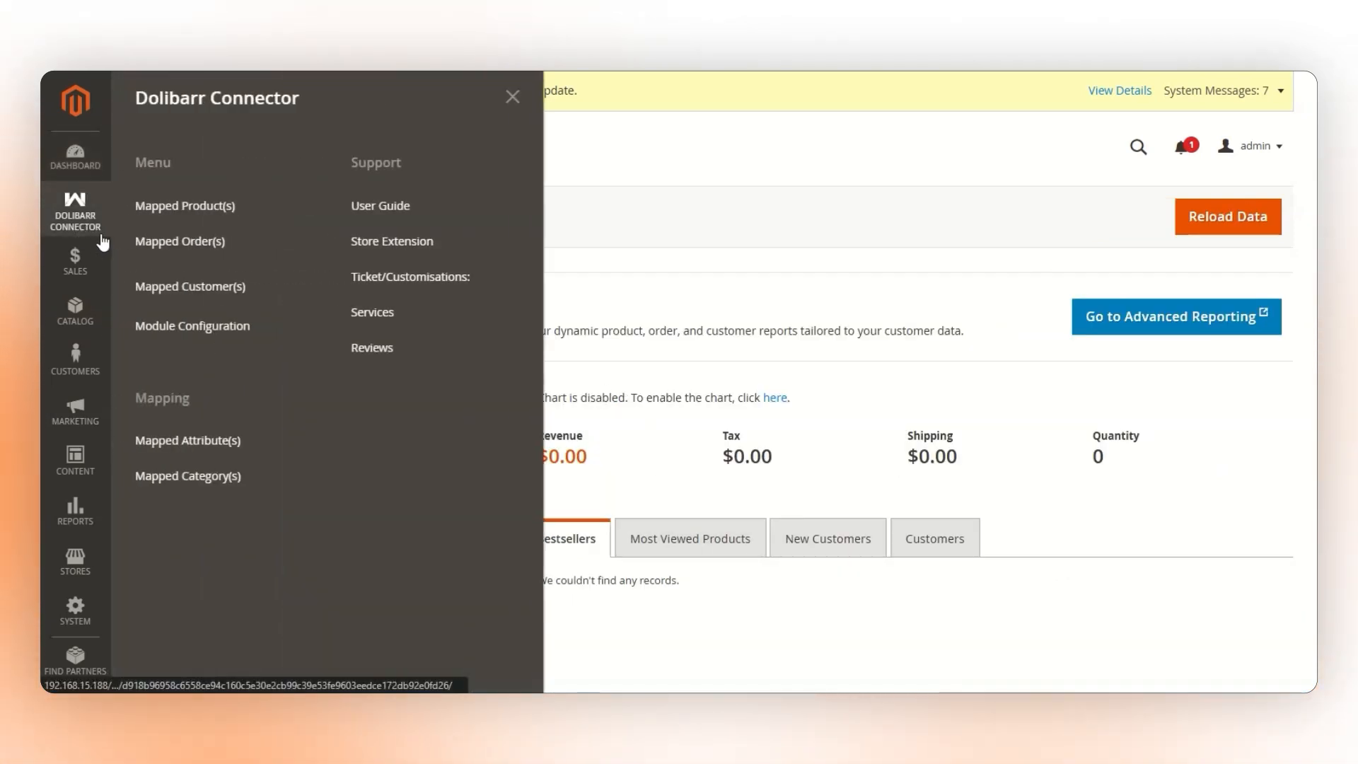
left_click(220, 243)
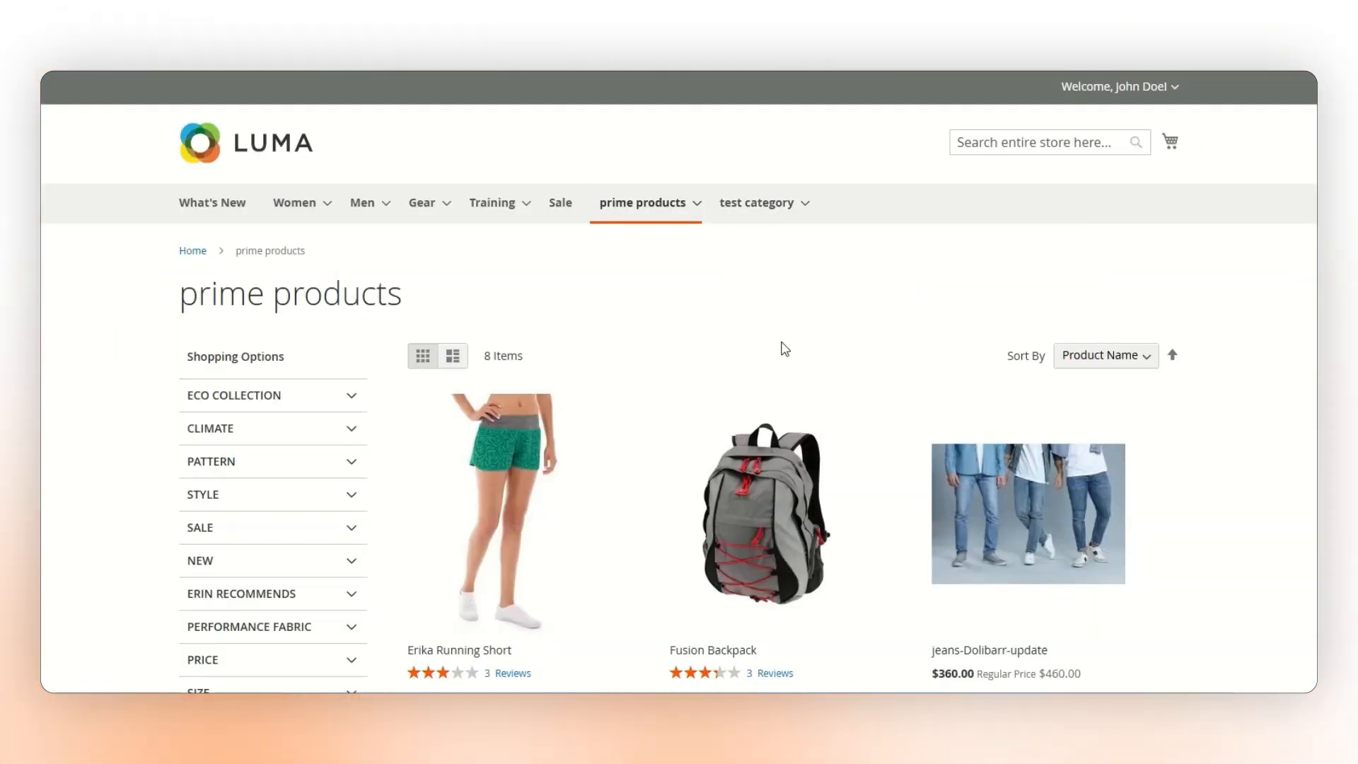
Step: Add the Fusion Backpack from prime products to the cart and continue the checkout with $10.00 Flat Rate shipping
scroll(781, 345, "down", 2)
left_click(719, 575)
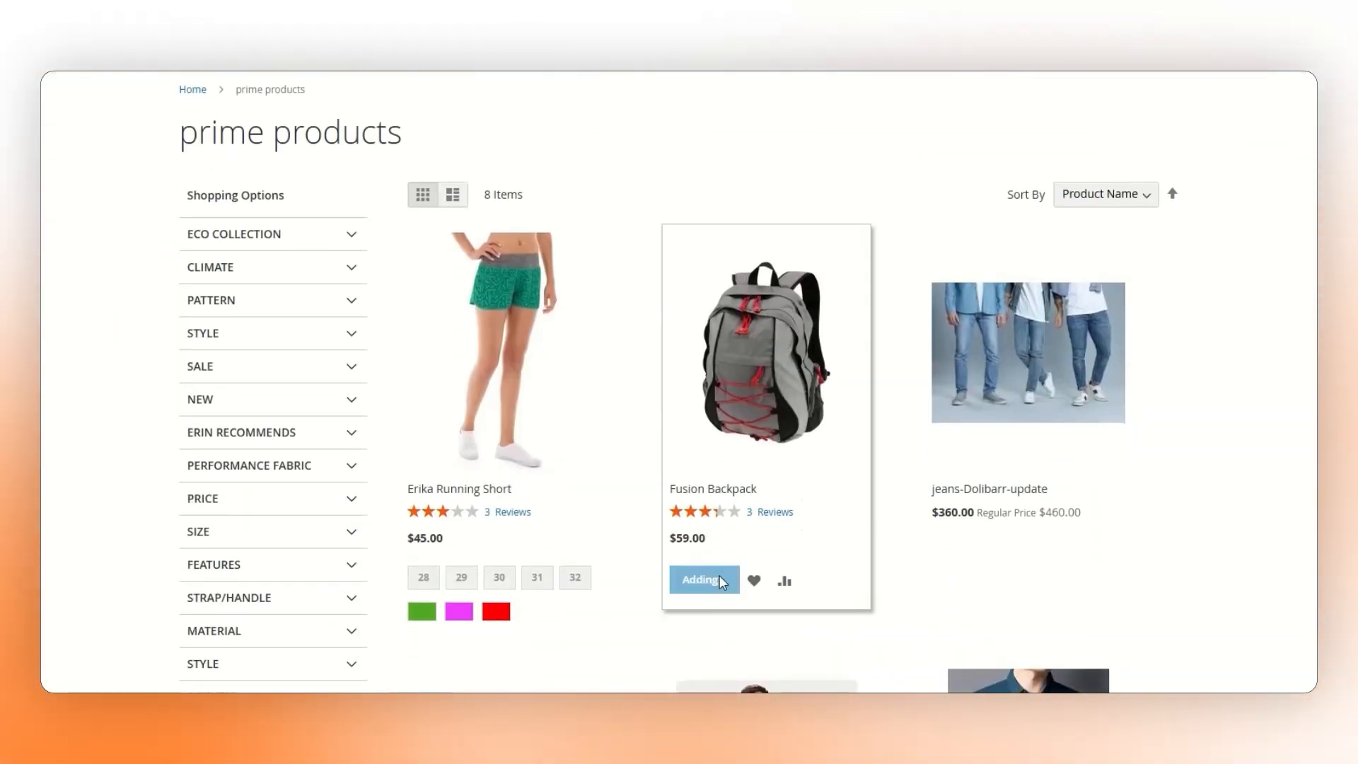
scroll(962, 499, "down", 5)
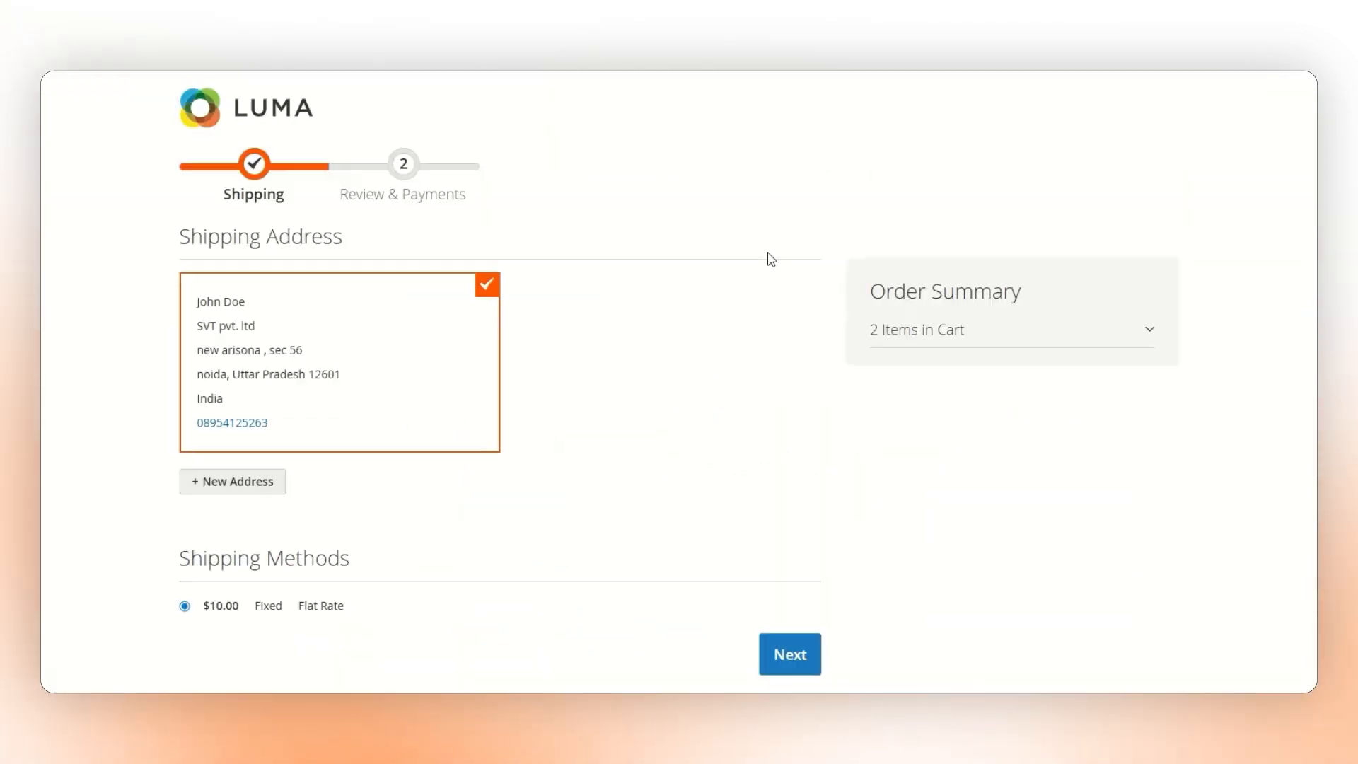
scroll(775, 318, "down", 2)
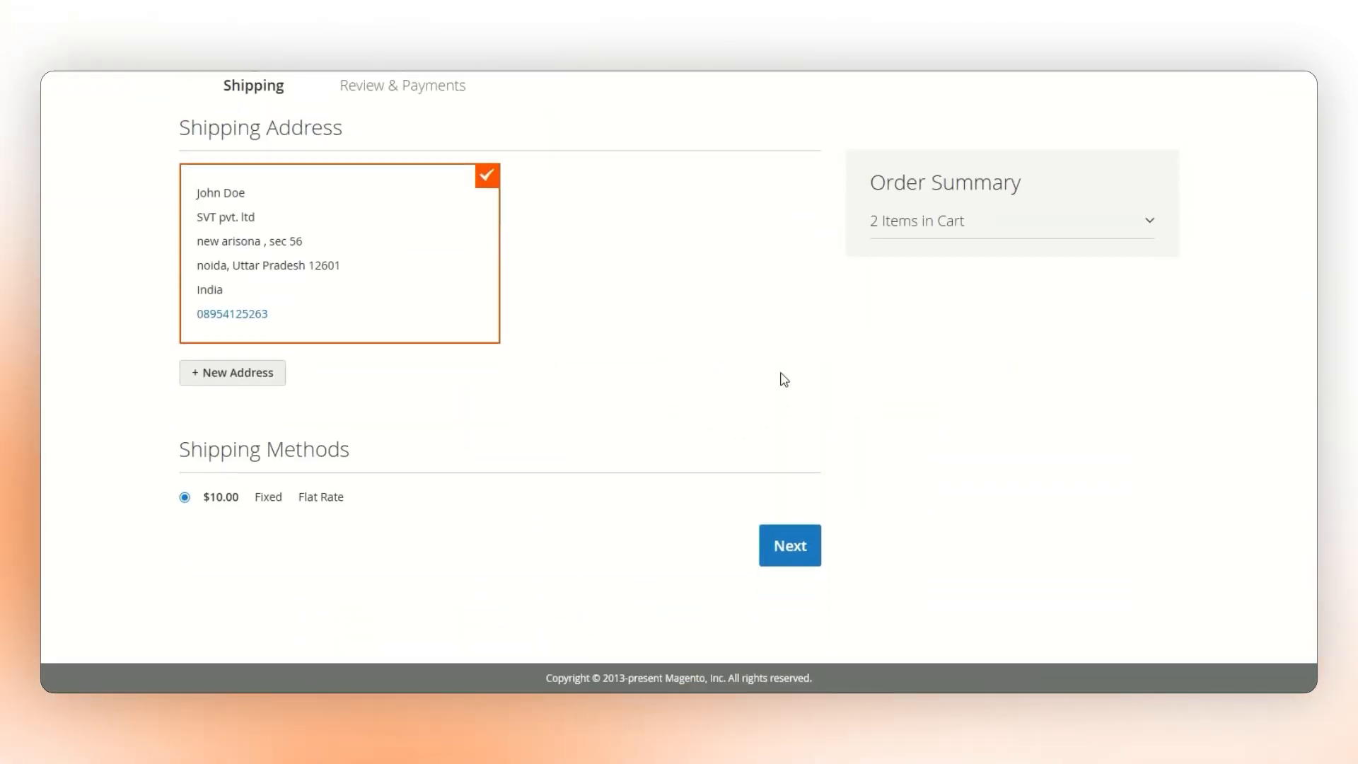
left_click(790, 574)
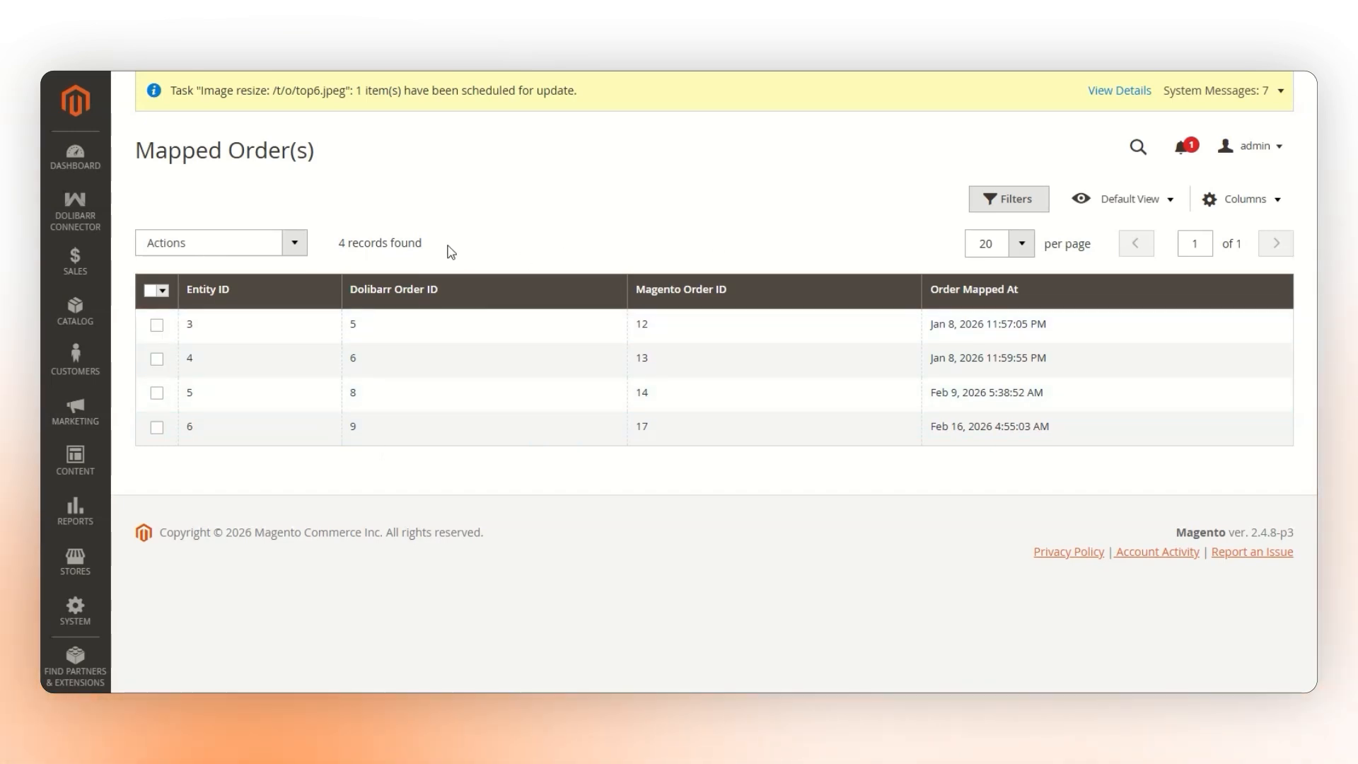
Step: Open the Dolibarr Connector's mapped customers list in the Magento admin
left_click(75, 209)
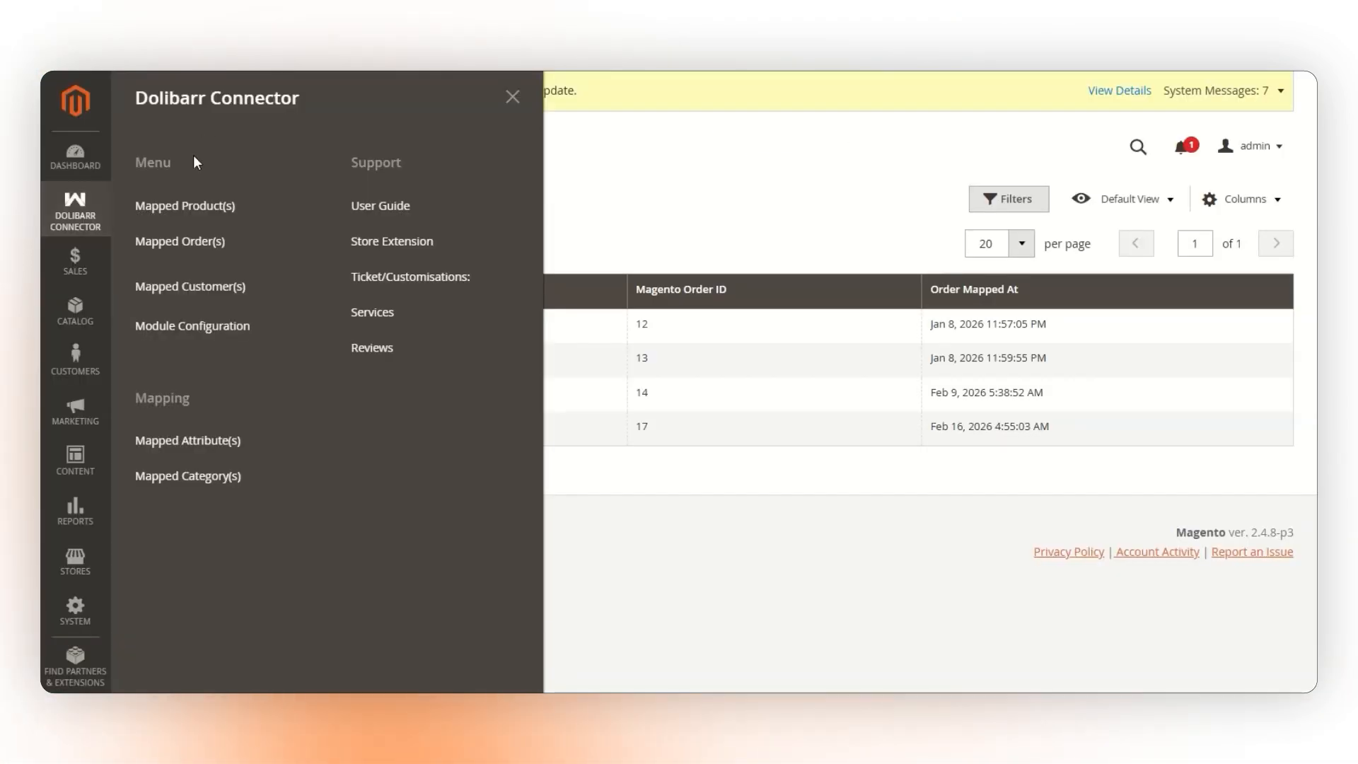
left_click(188, 282)
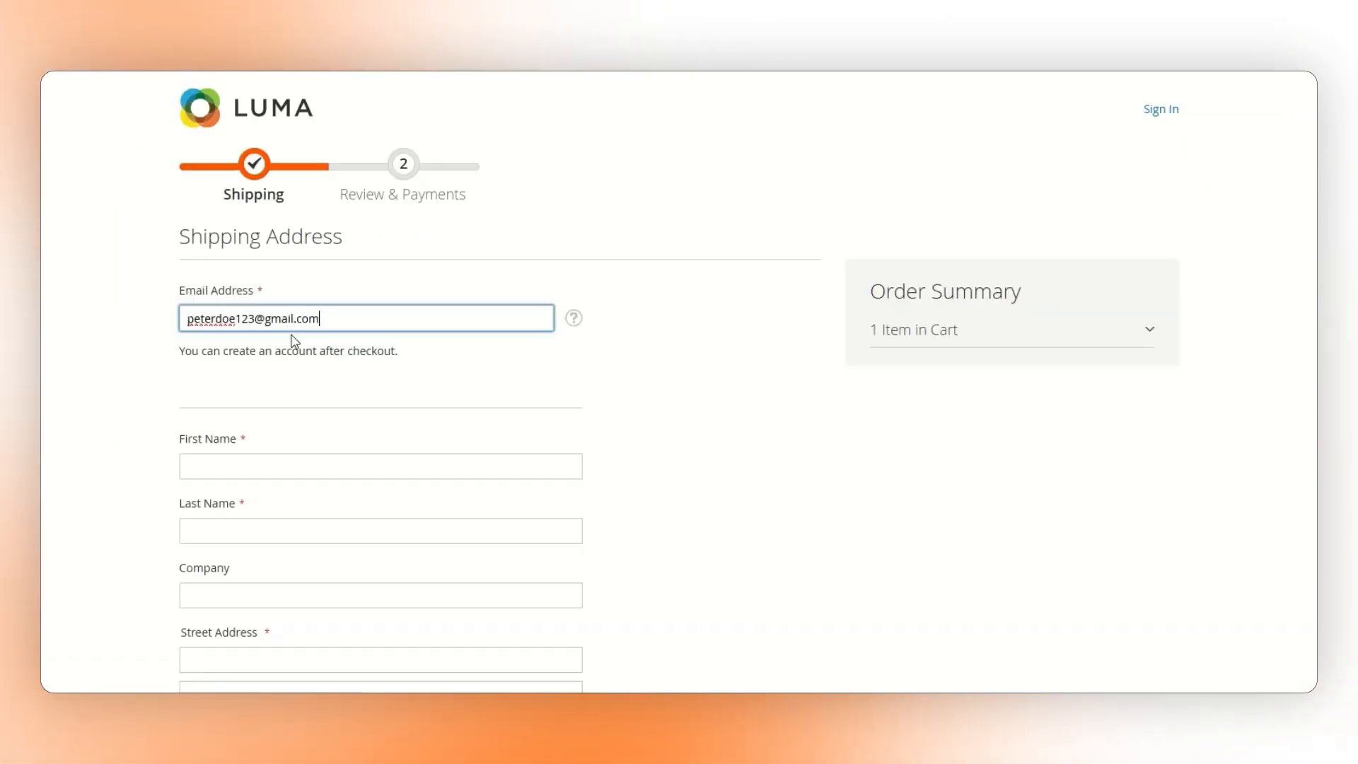
Step: Complete the guest checkout with $5.00 Table Rate Best Way shipping, and check the guest's record in Dolibarr's customer list
scroll(295, 340, "down", 3)
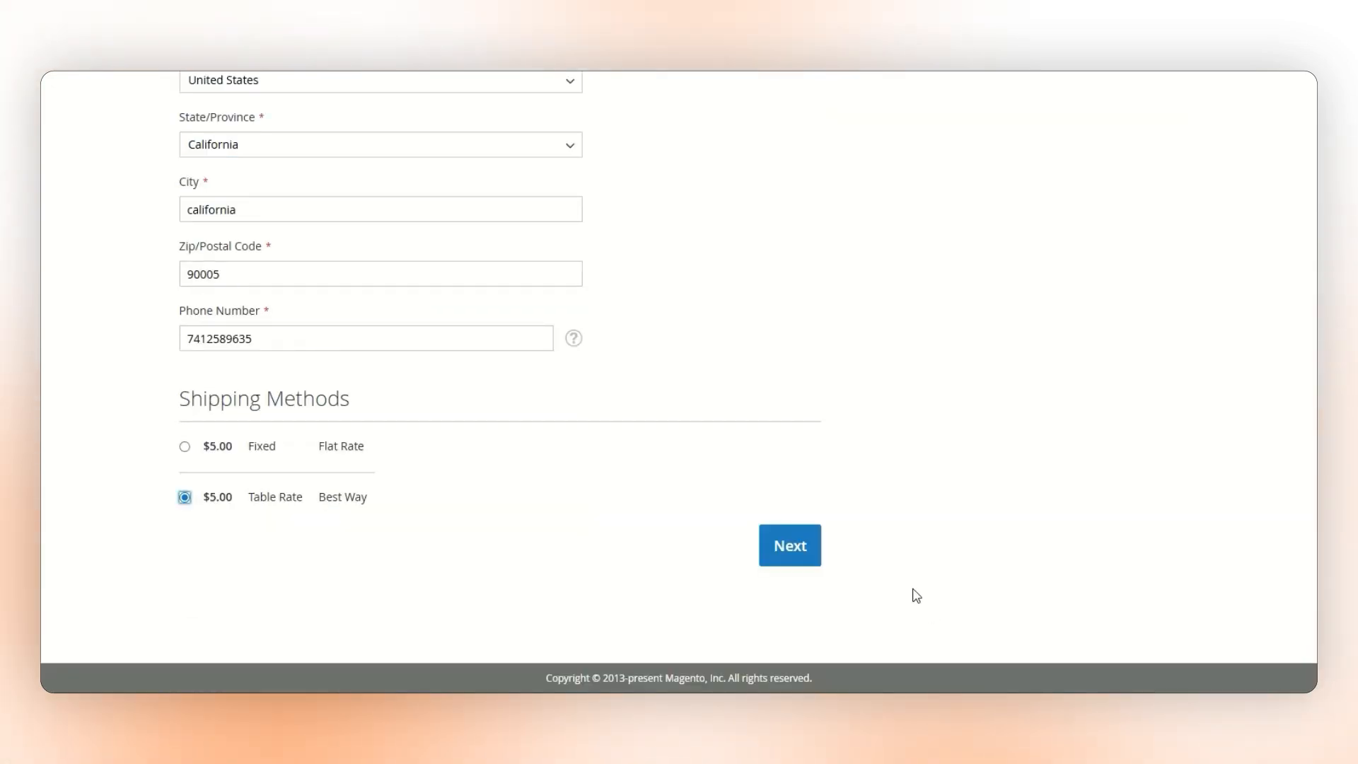
left_click(785, 550)
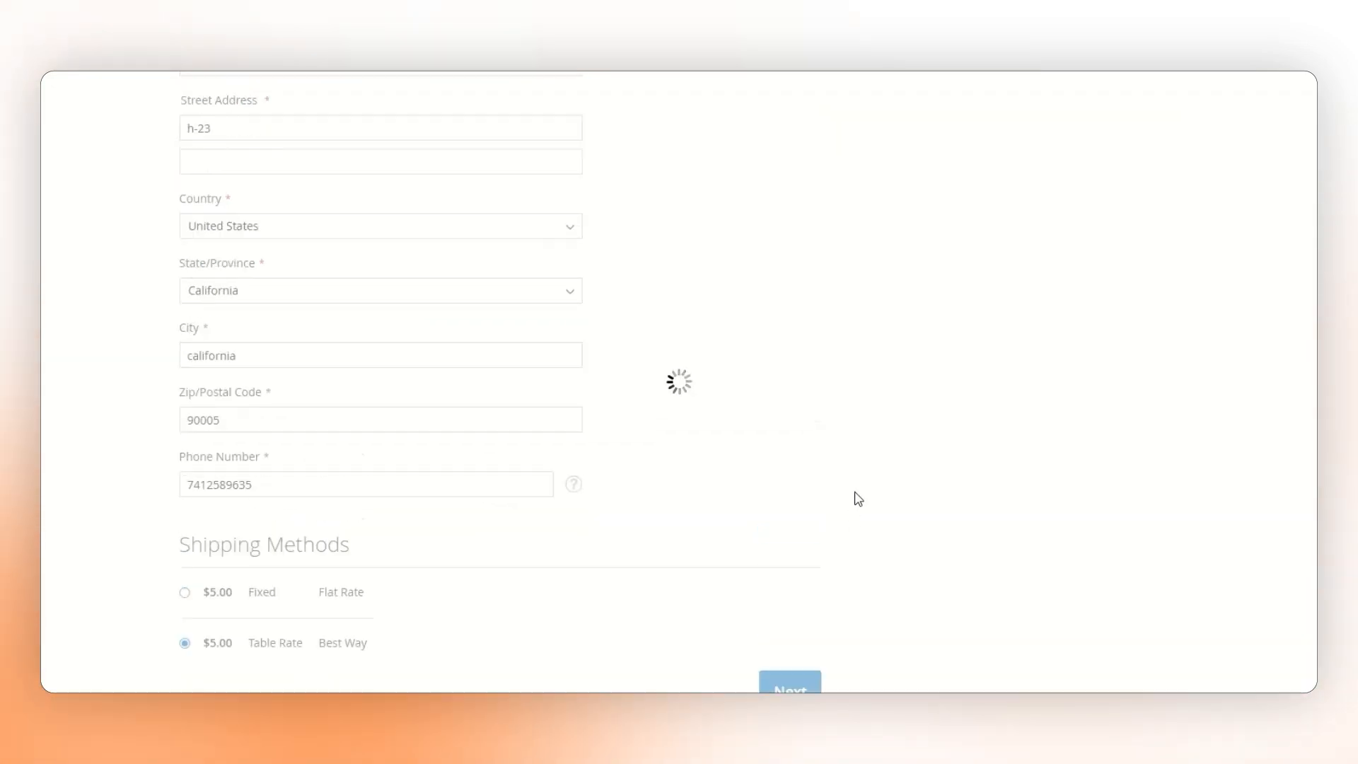
left_click(743, 507)
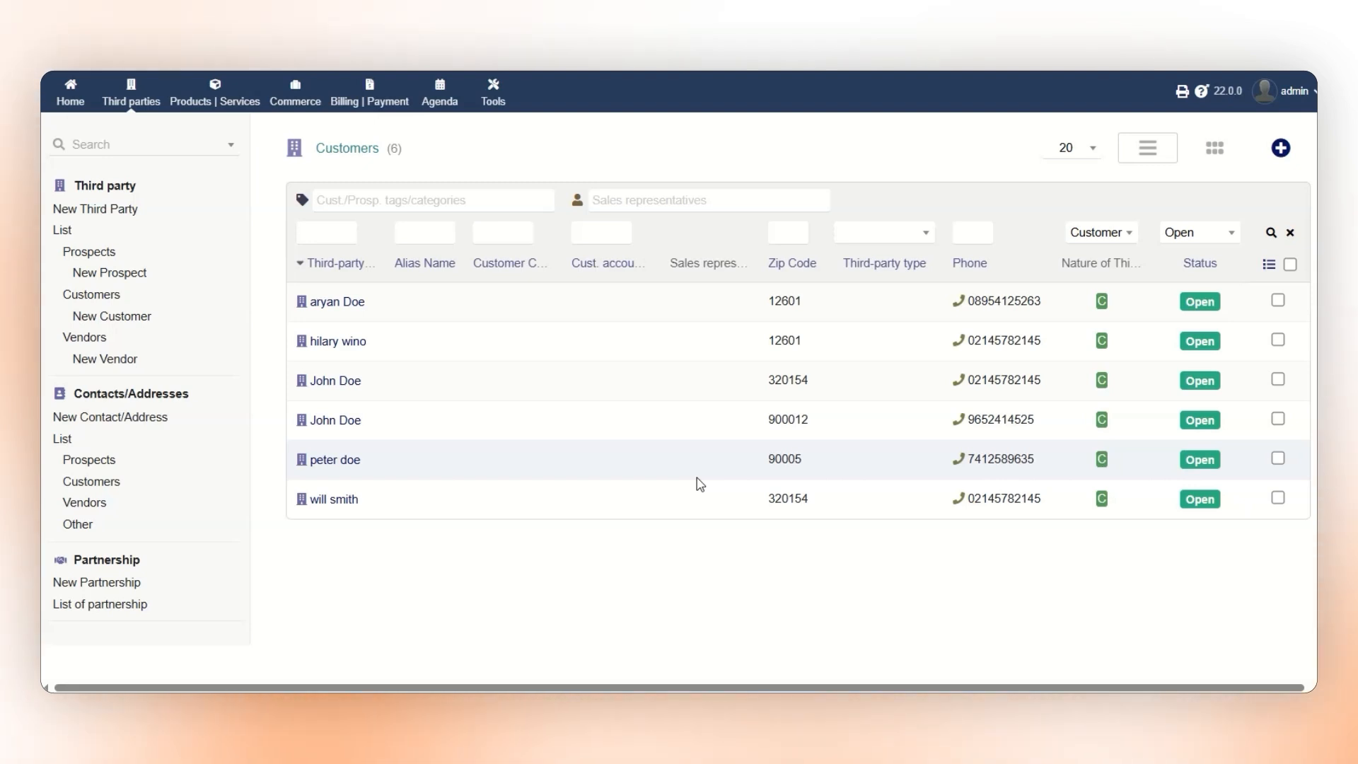
mouse_move(337, 460)
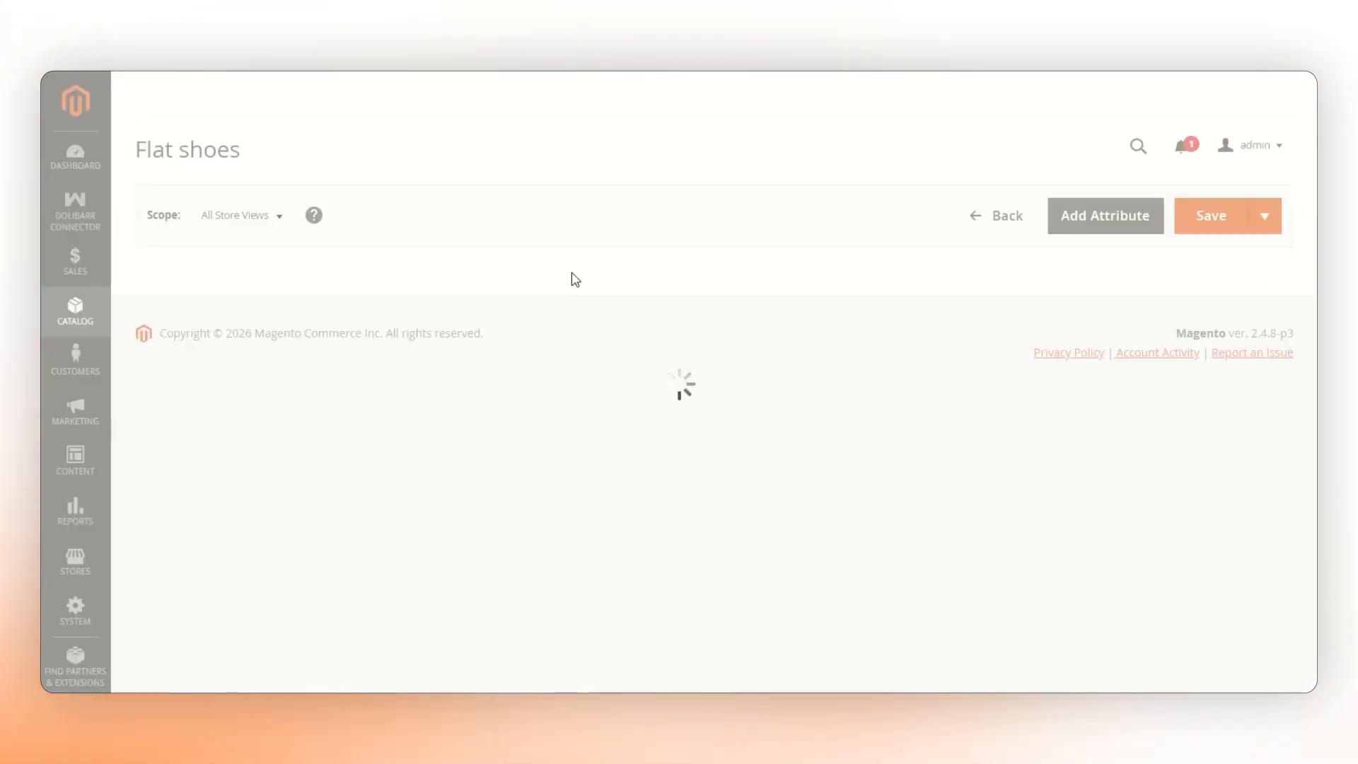
Step: Set the Flat shoes product's SKU to "Flat shoes" and its price to 500.00 in the Magento admin, and save the product
double_click(511, 410)
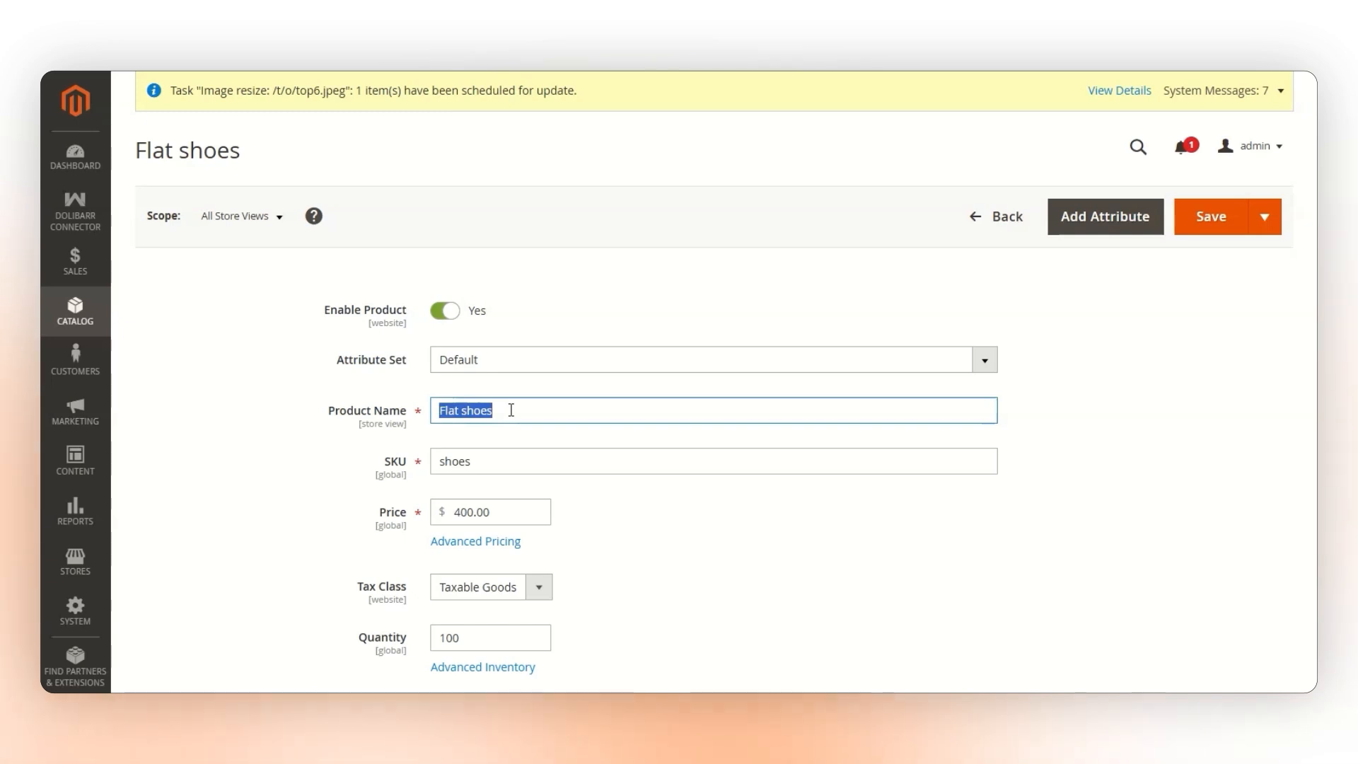
double_click(496, 463)
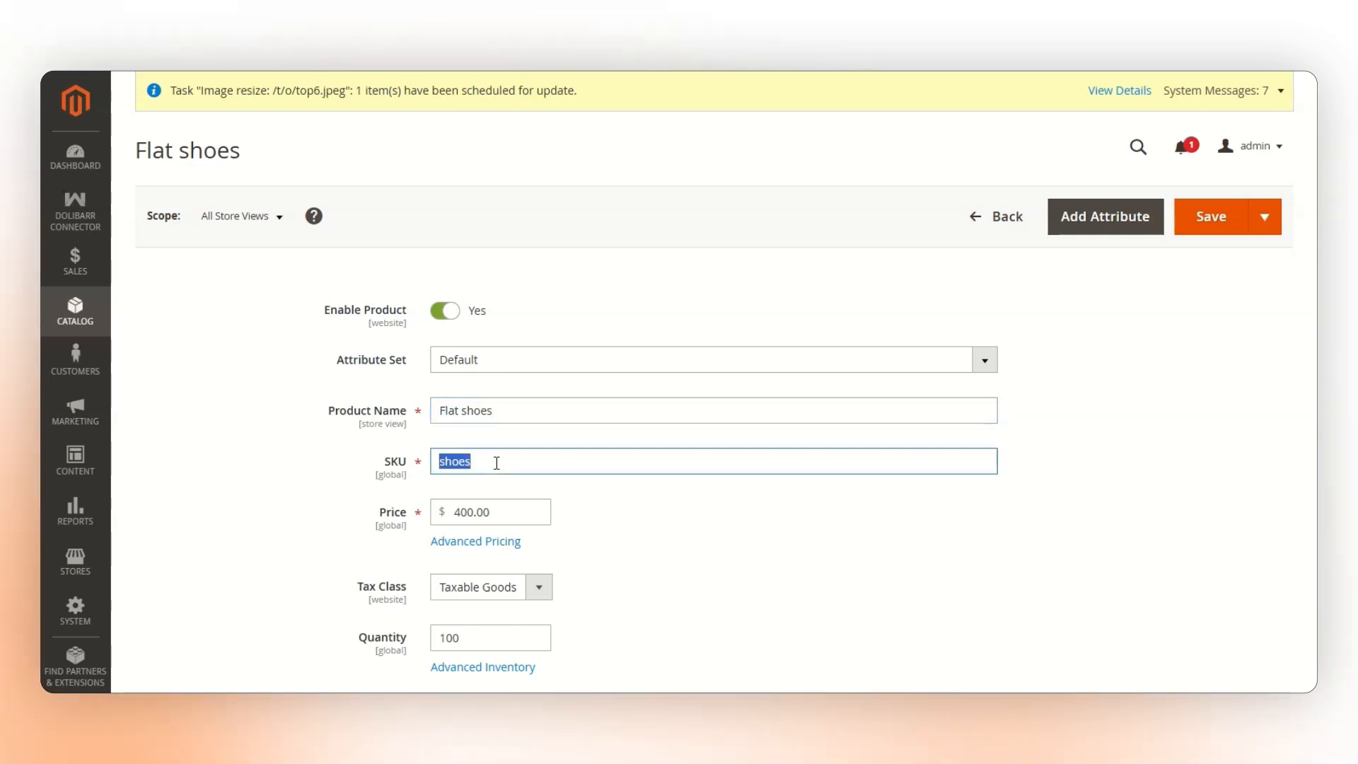
type("Flat shoes")
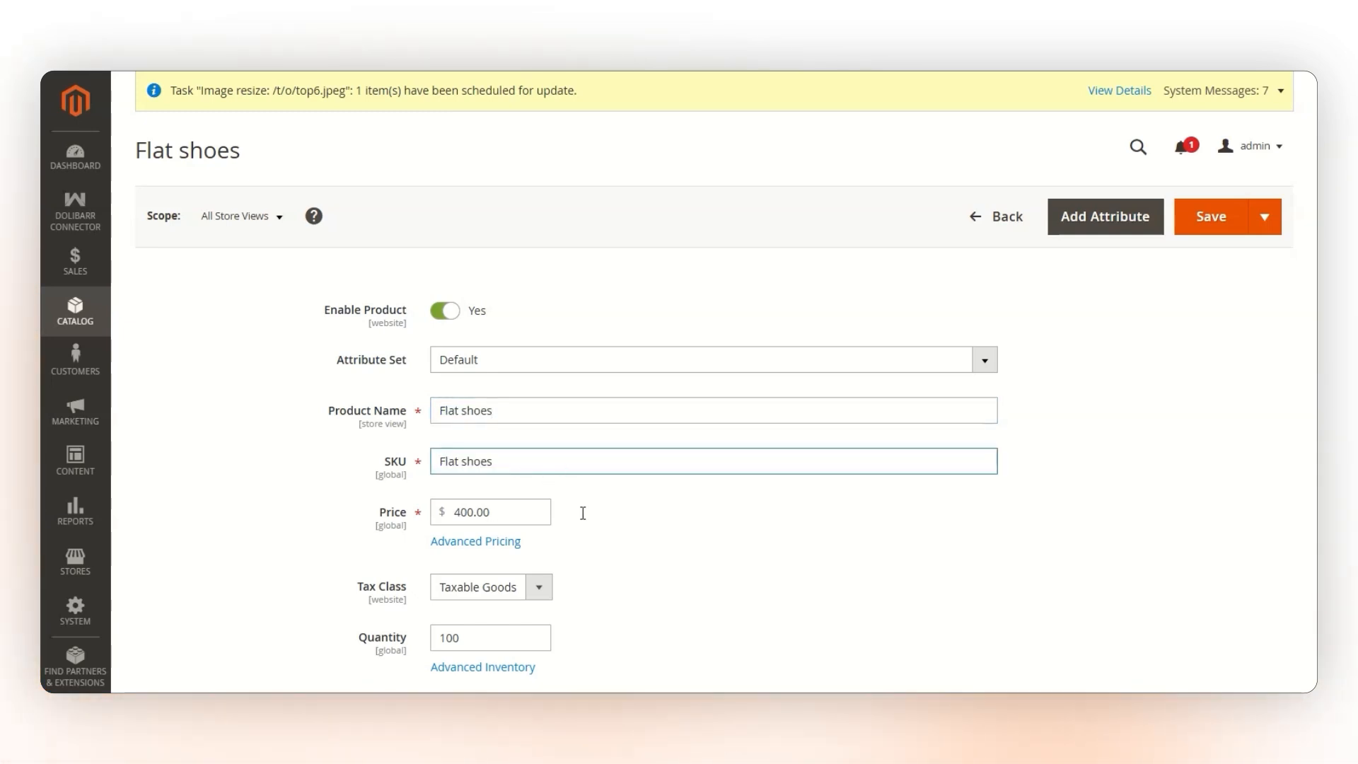
key("Tab")
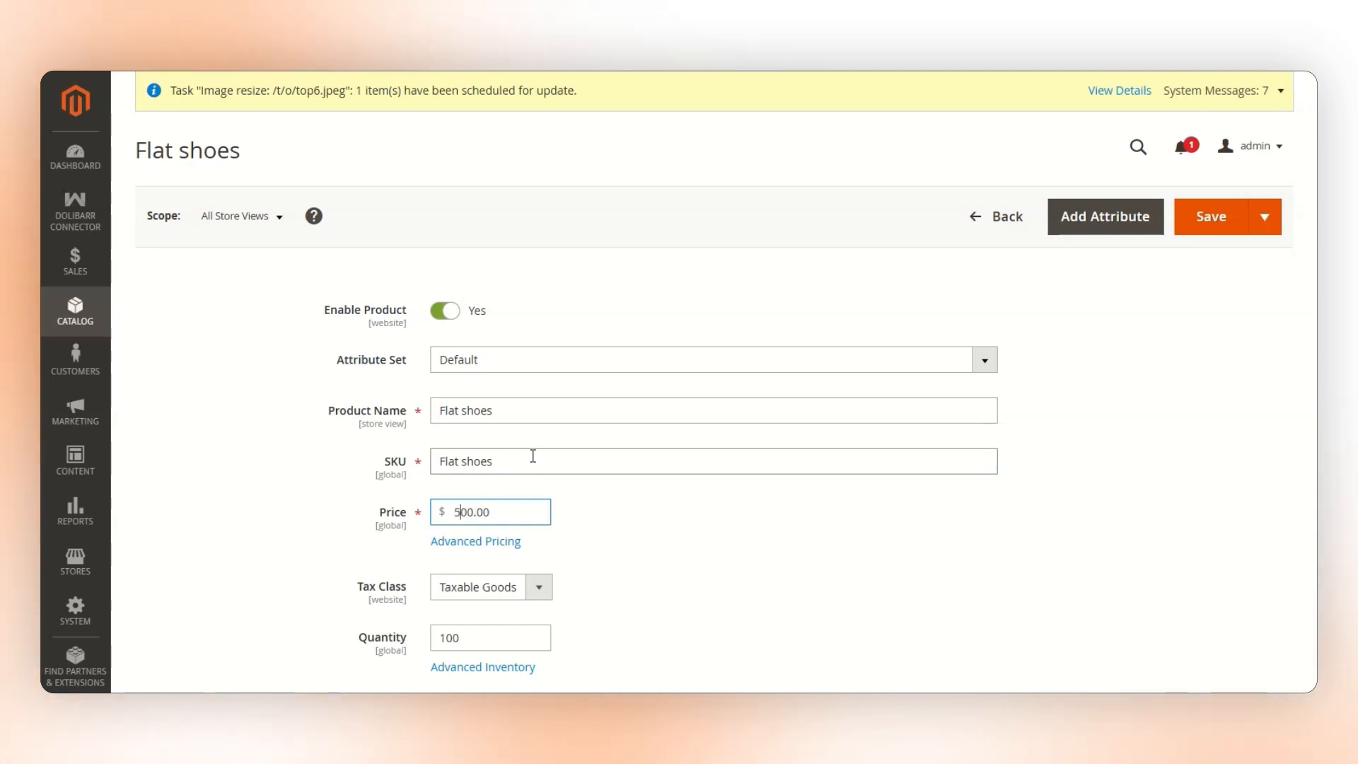
type("500.00")
left_click(1130, 339)
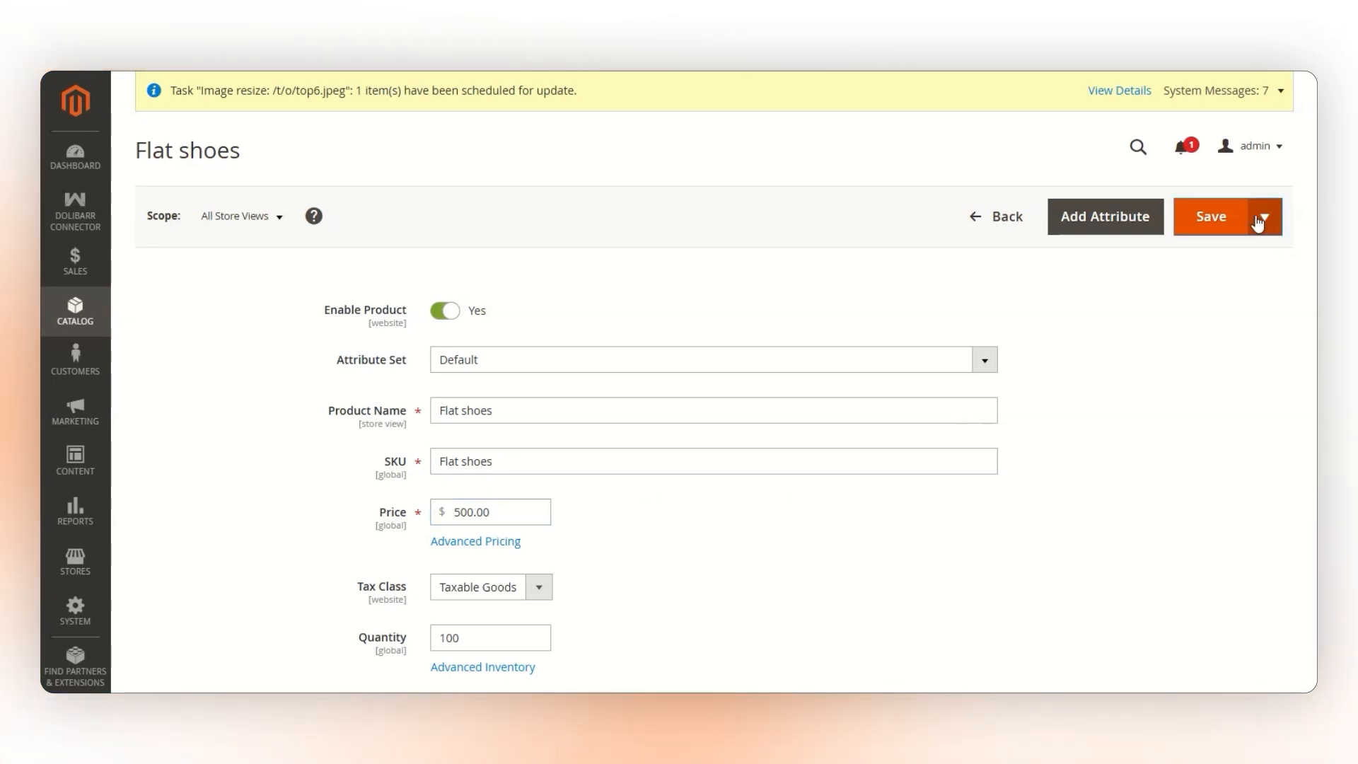
left_click(1220, 222)
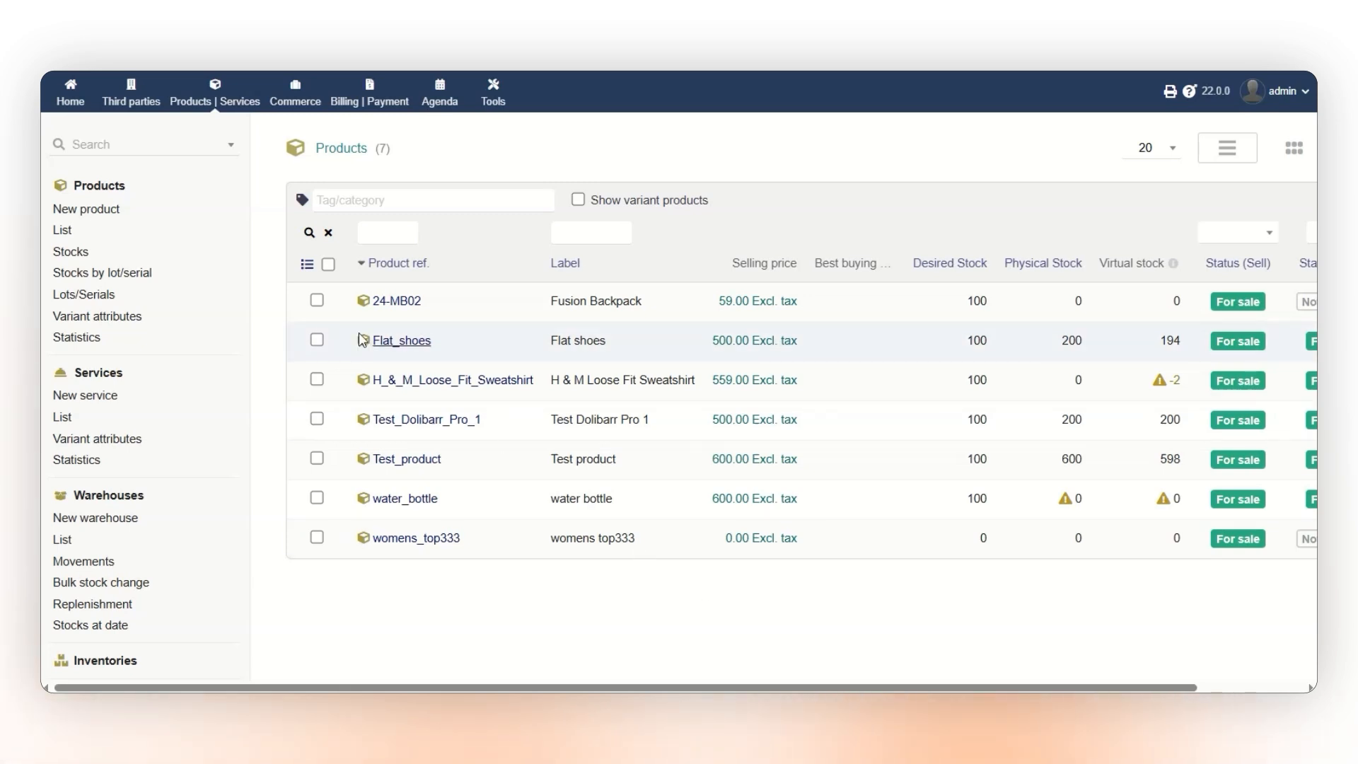
Step: In Dolibarr, modify the product Test_Dolibarr_Pro_1, setting both its reference and label to "Black Pant", and save it
left_click(421, 418)
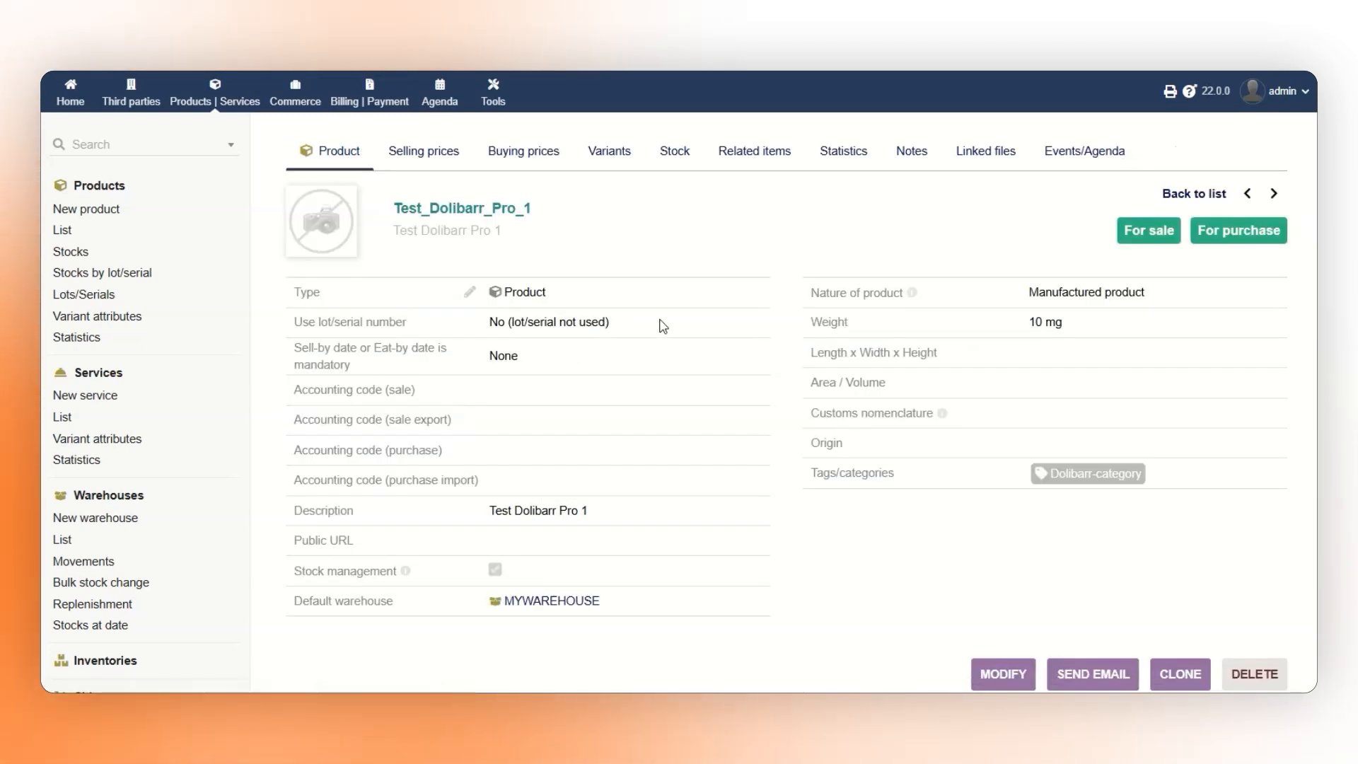
left_click(1000, 664)
left_click(612, 201)
key("ctrl+a")
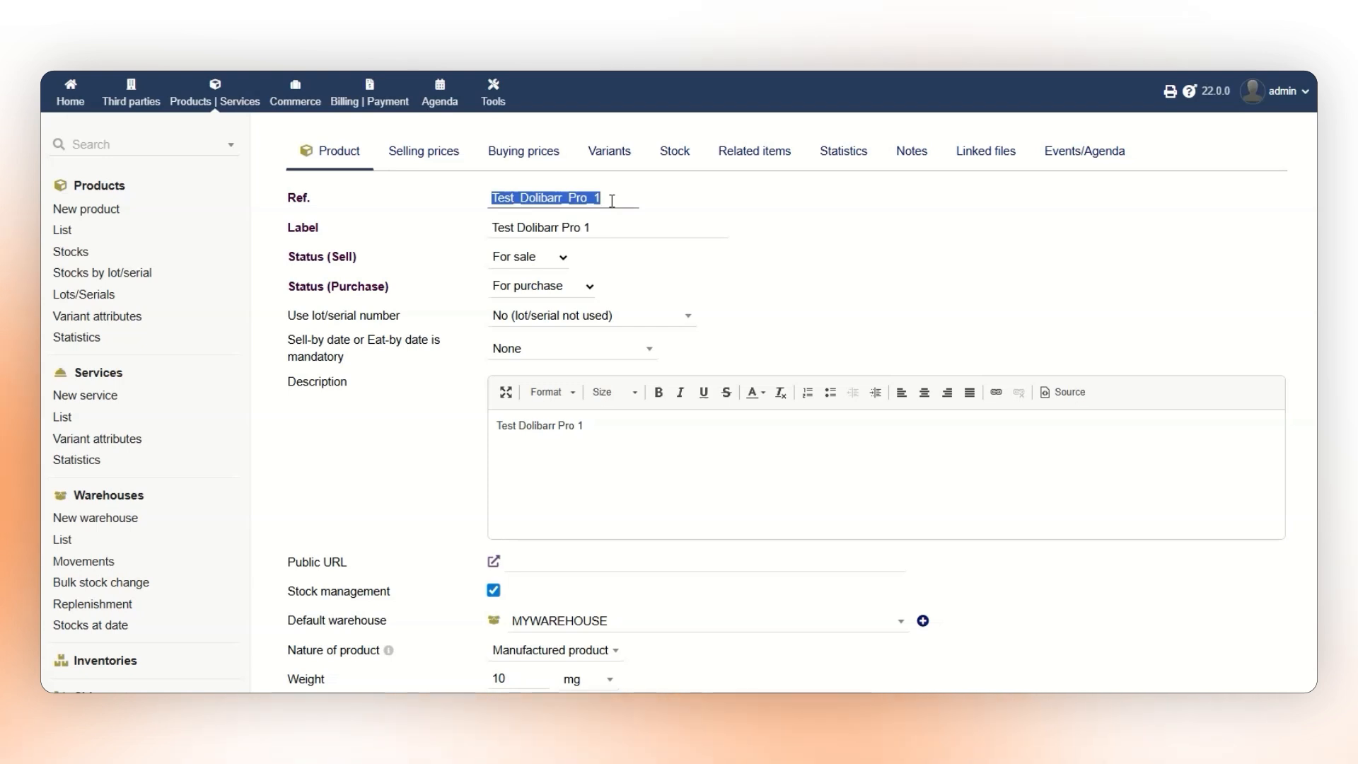
key("BackSpace")
type("b")
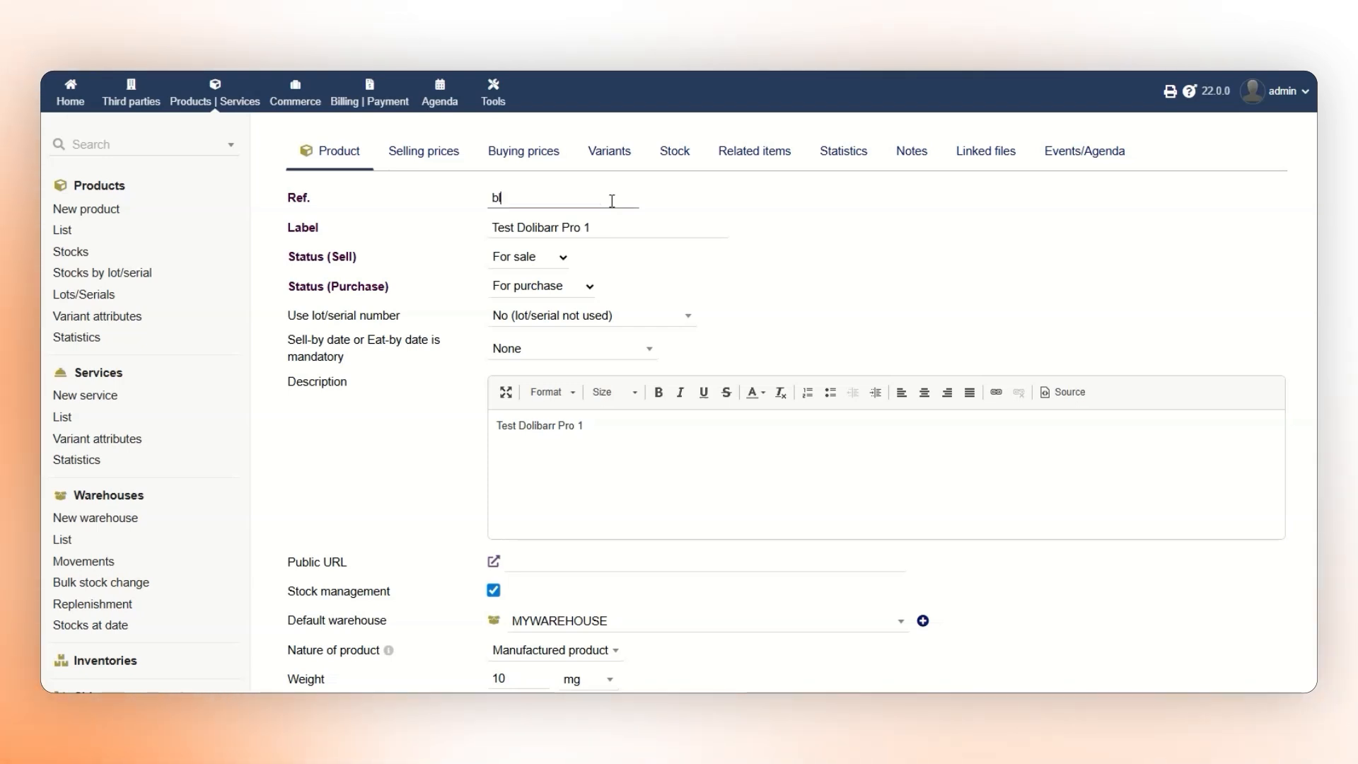
type("la")
key("BackSpace")
key("BackSpace")
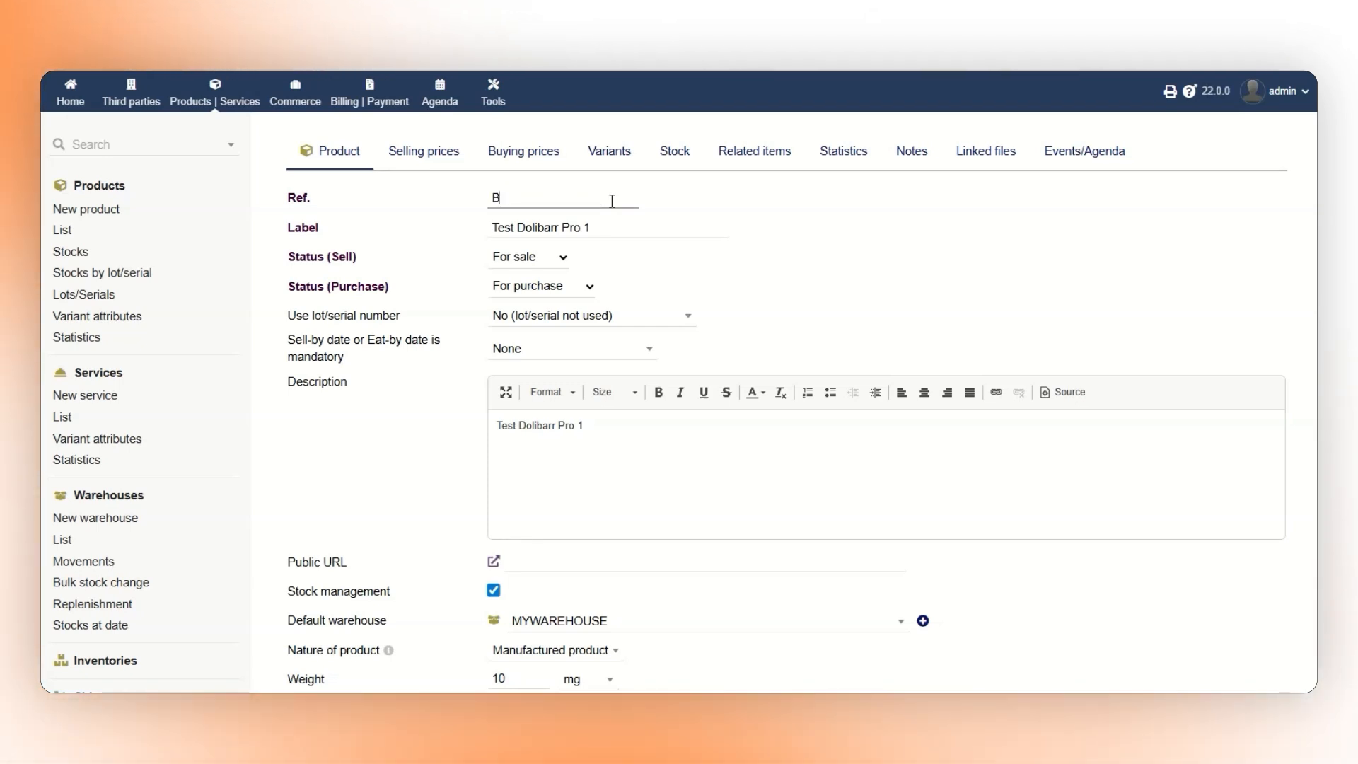
type("Ba")
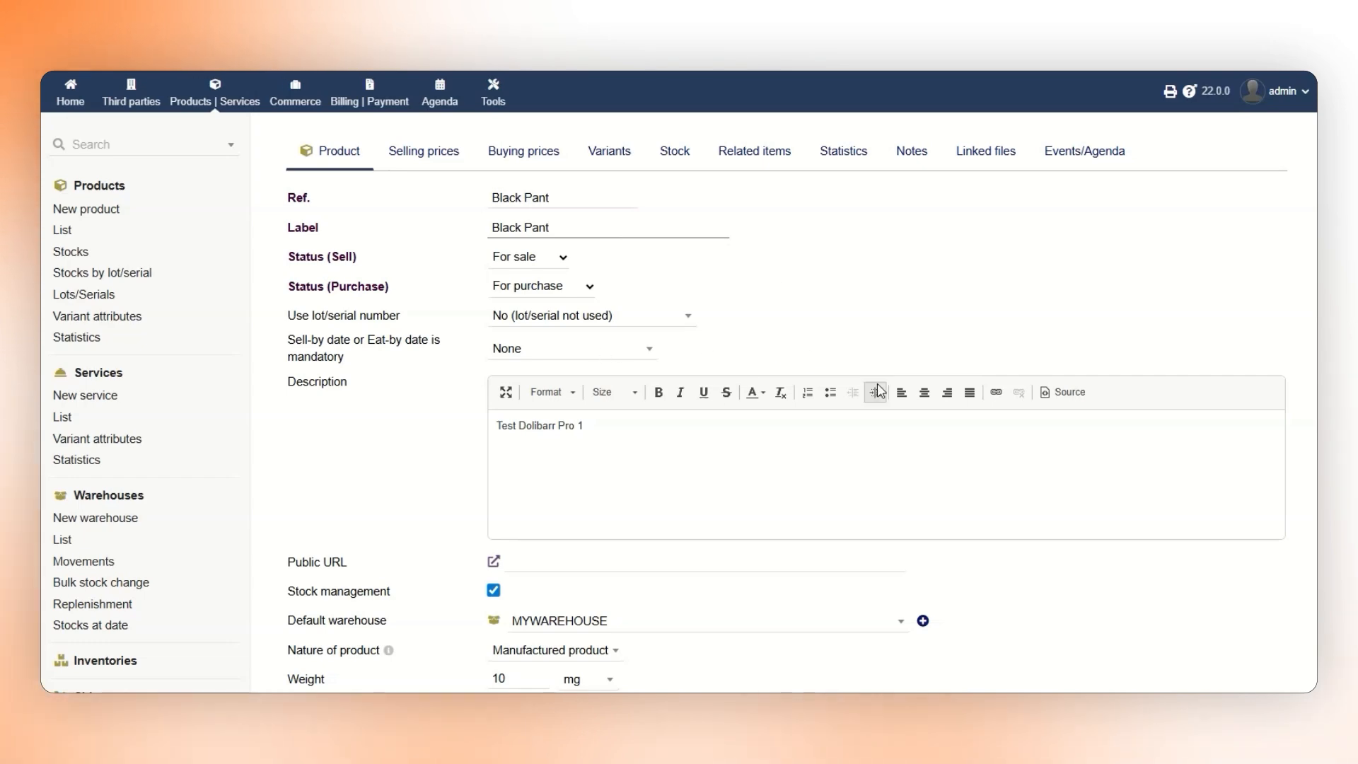
scroll(778, 284, "down", 6)
left_click(750, 662)
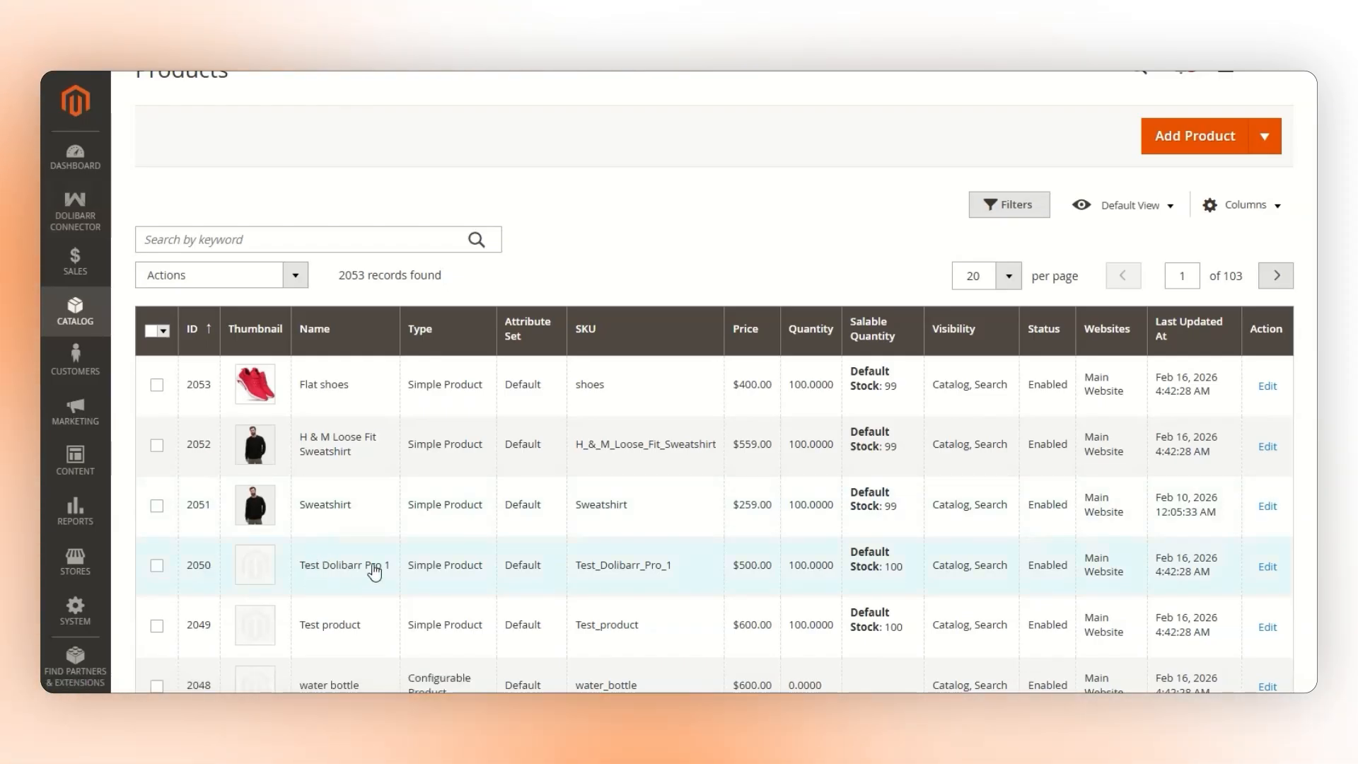
Step: Refresh the Magento product list, and re-import the mapped product Test Dolibarr Pro 1 through the Dolibarr Connector
key("F5")
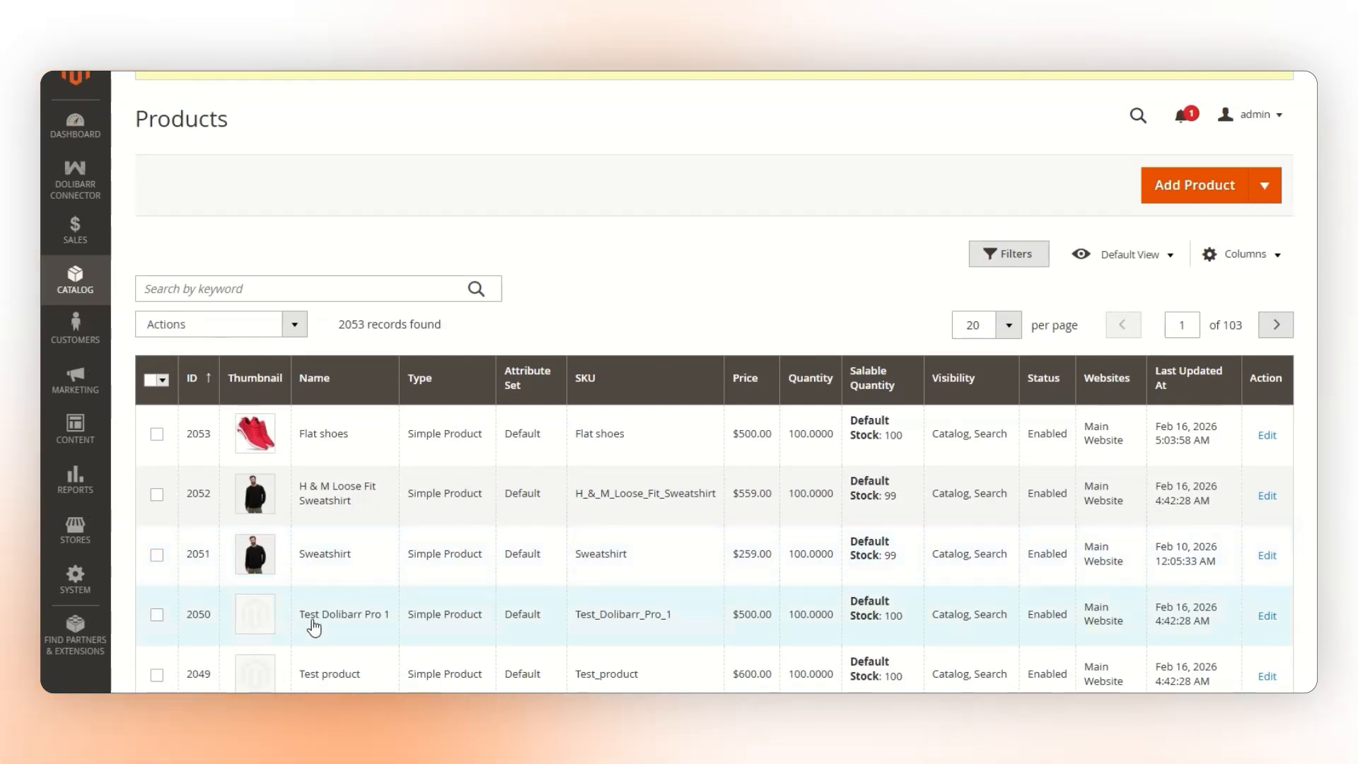
left_click(75, 181)
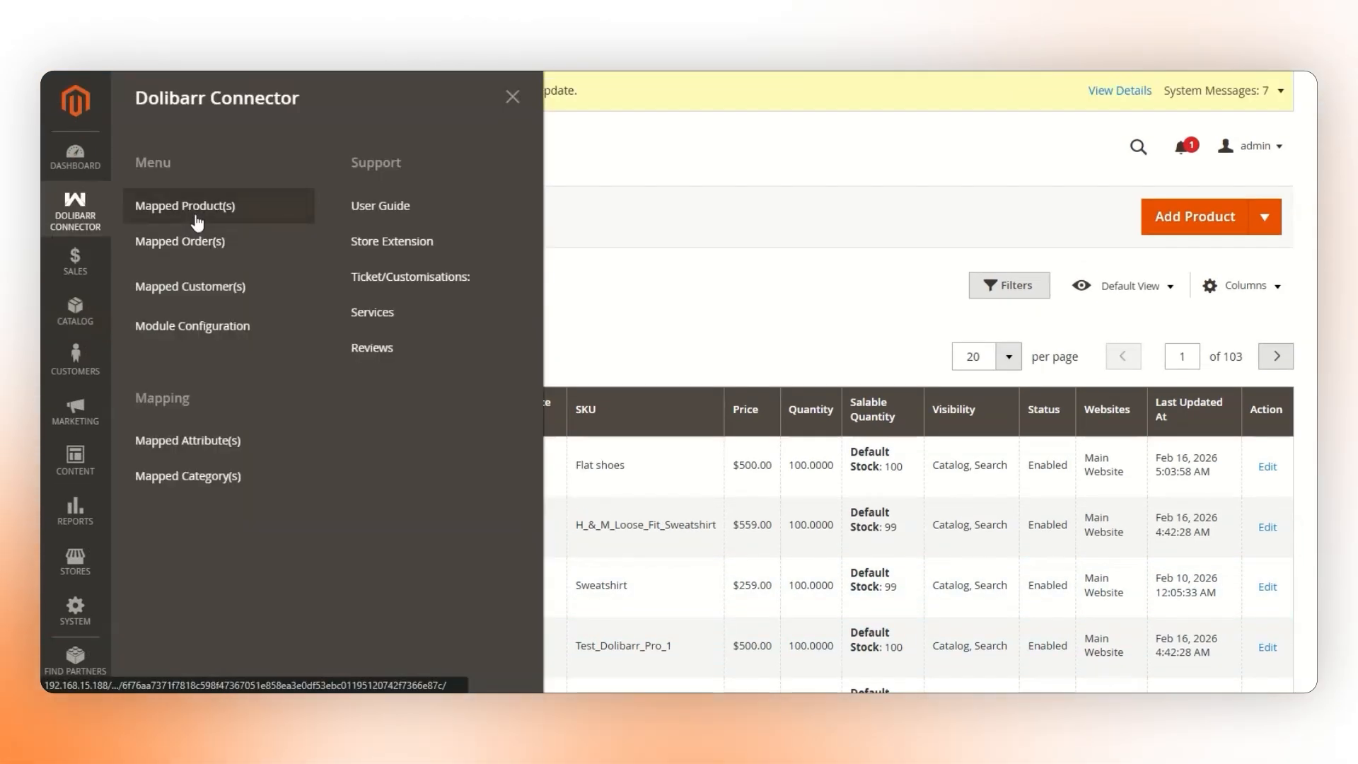
left_click(186, 206)
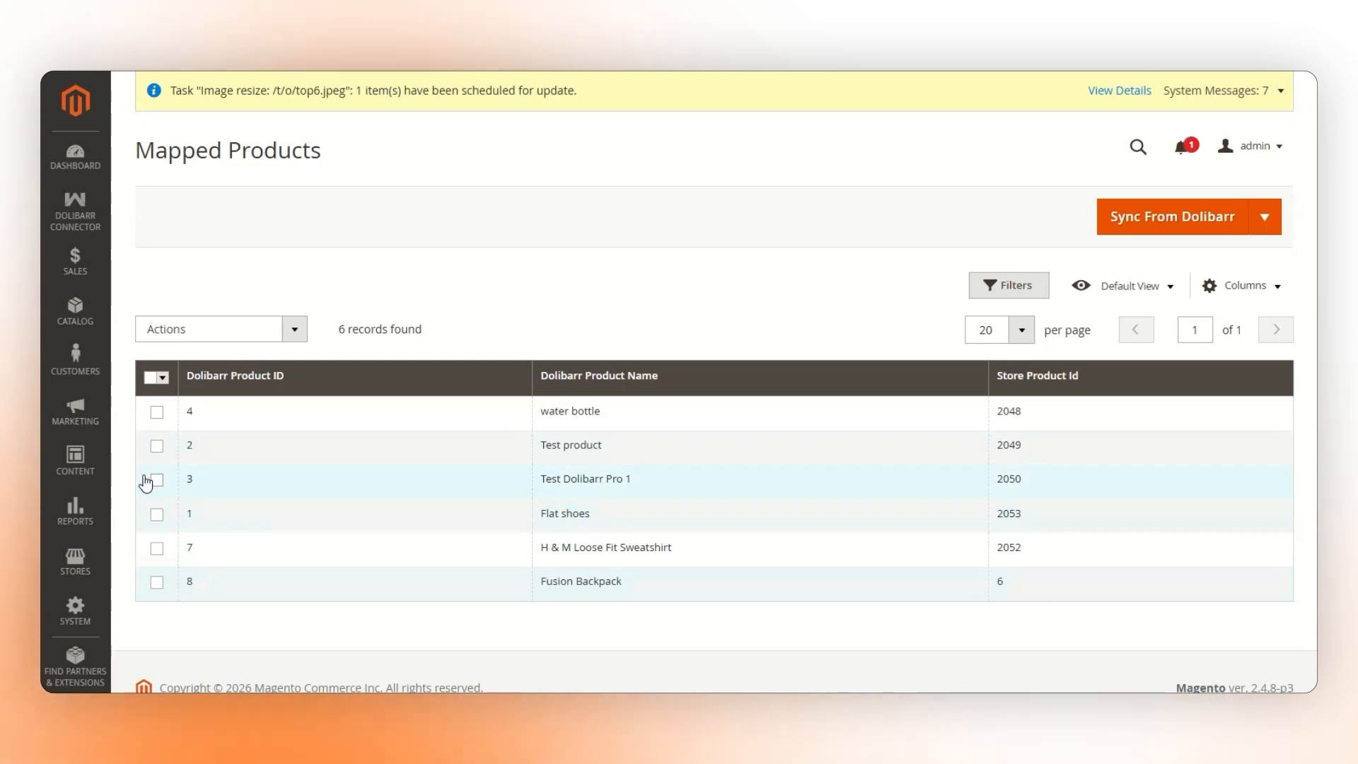
left_click(212, 331)
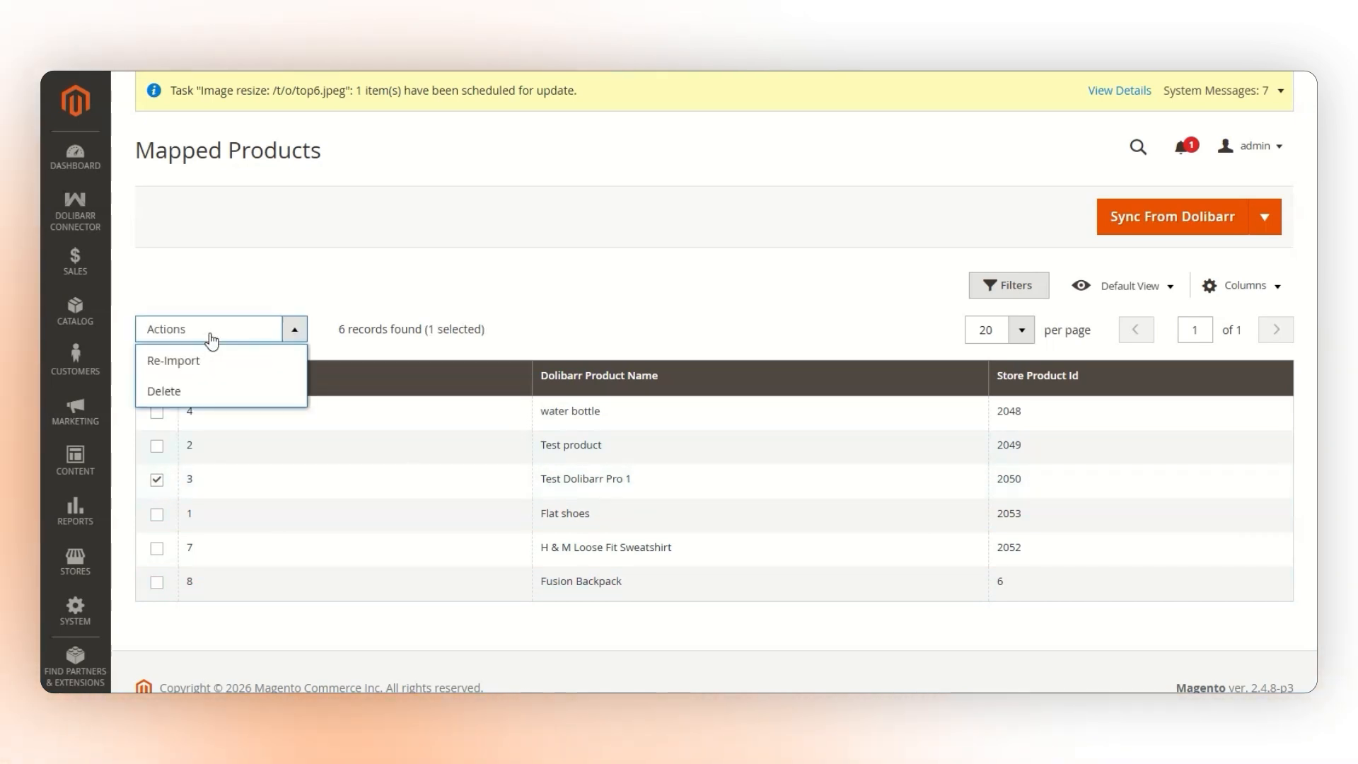
left_click(188, 362)
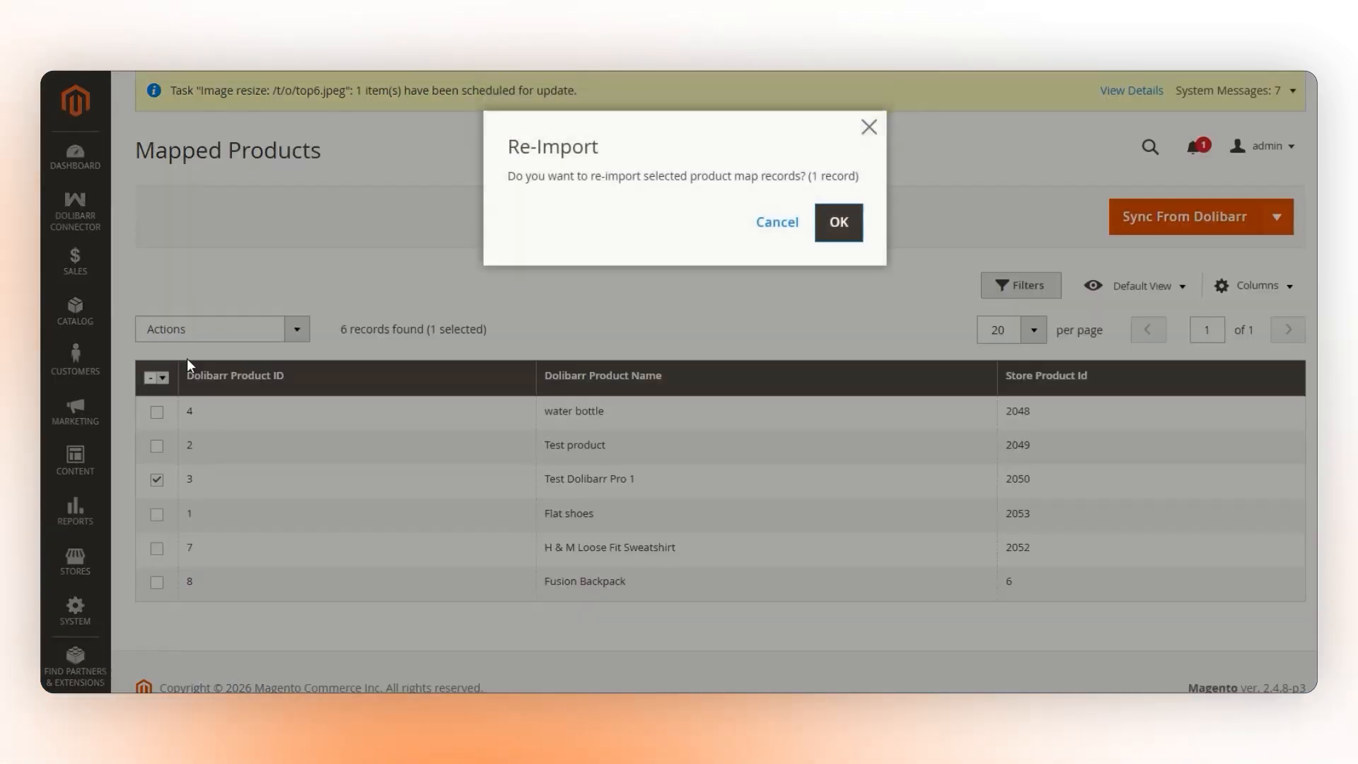
left_click(842, 227)
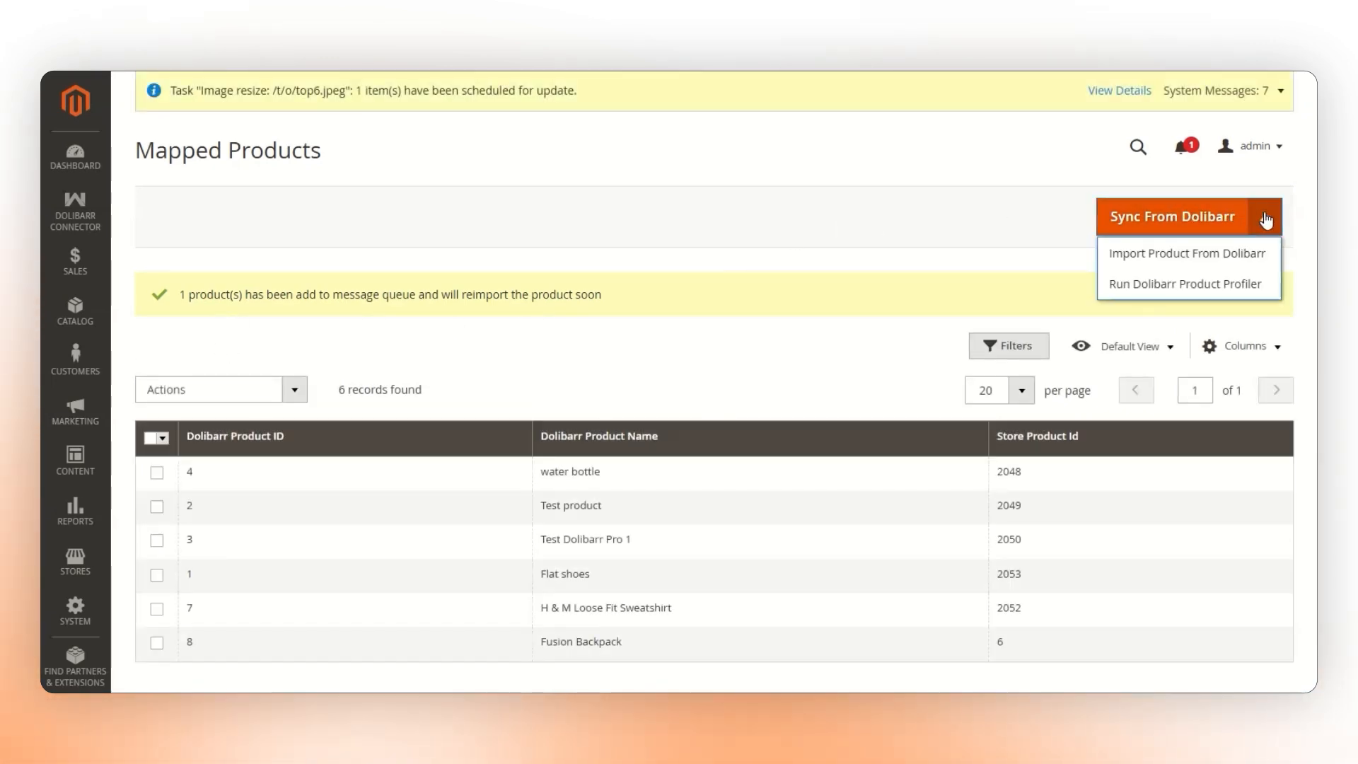
Step: Run the Dolibarr Product Profiler and check the Black Pant entries in the Magento product list
left_click(1178, 285)
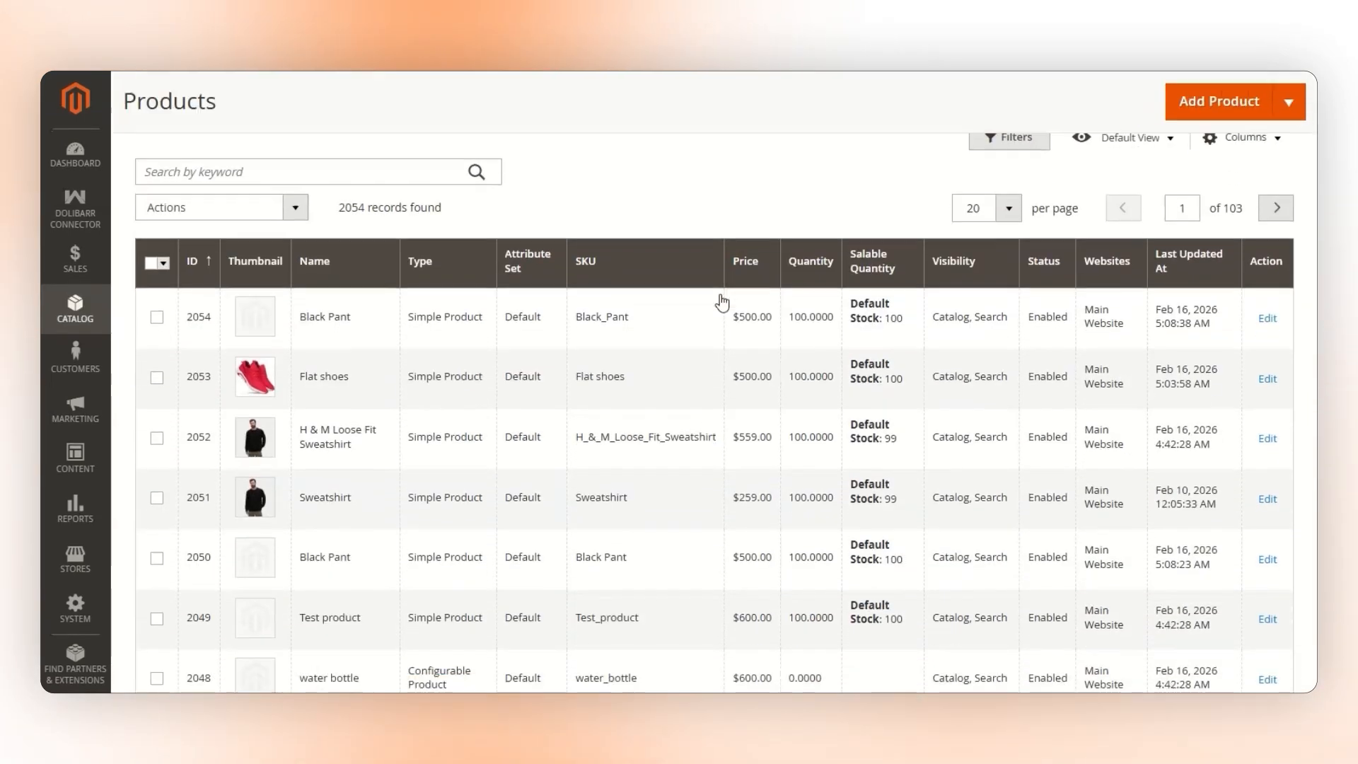
scroll(721, 302, "down", 1)
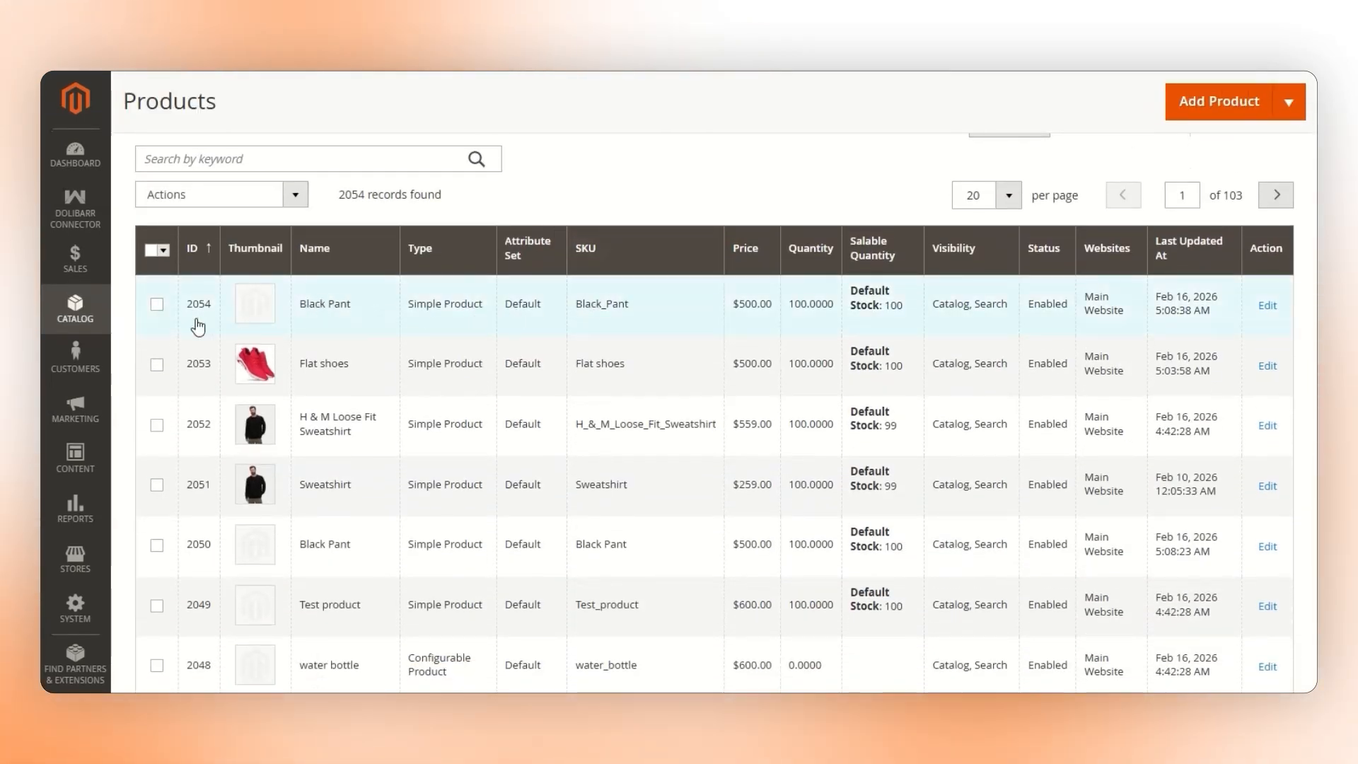
scroll(337, 311, "up", 5)
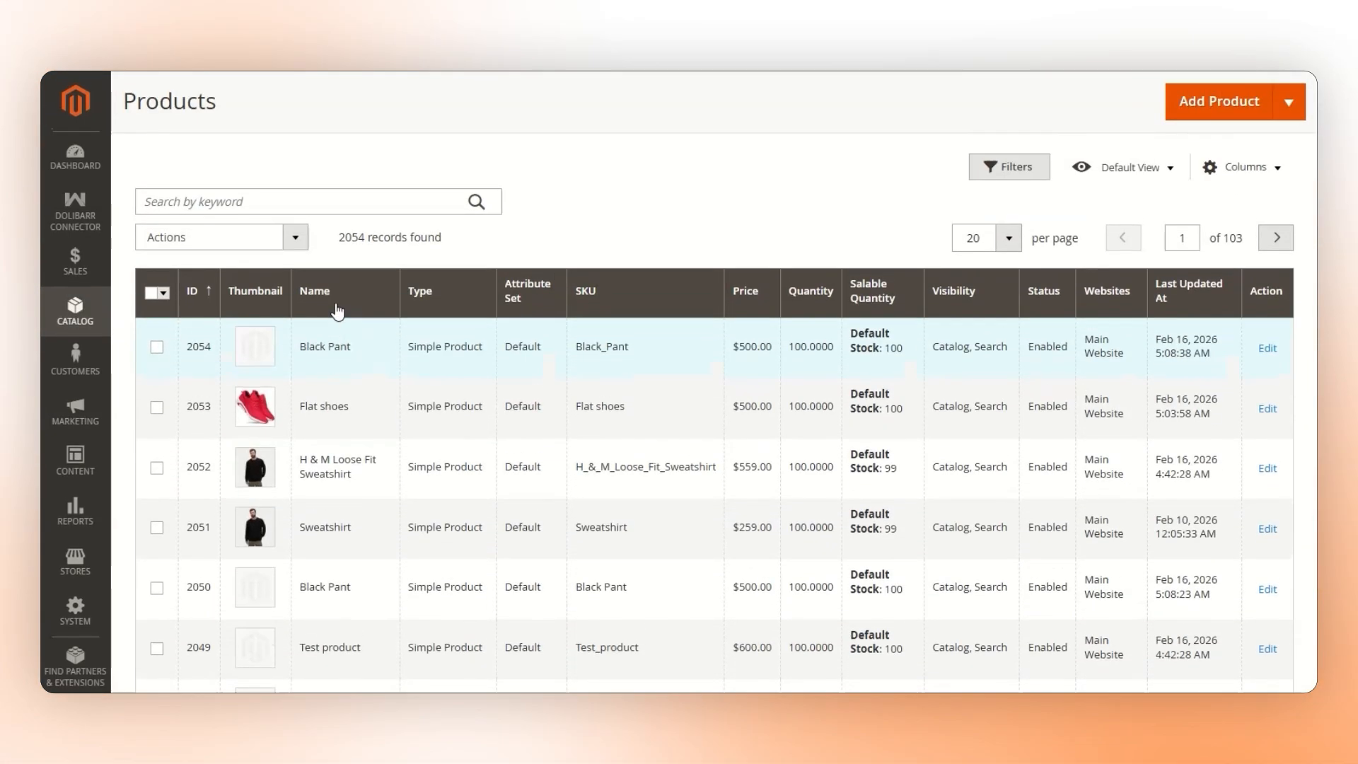